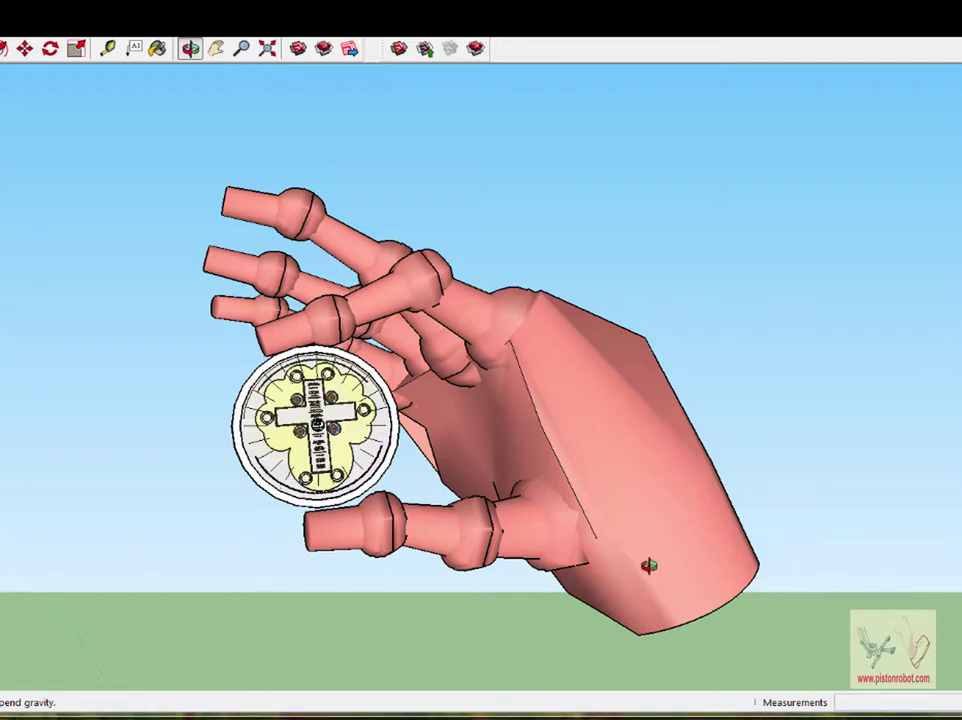
Step: Measure the hand's length from the tip of the uppermost finger to the wrist edge
drag(273, 323, 372, 461)
scroll(372, 461, up, 4)
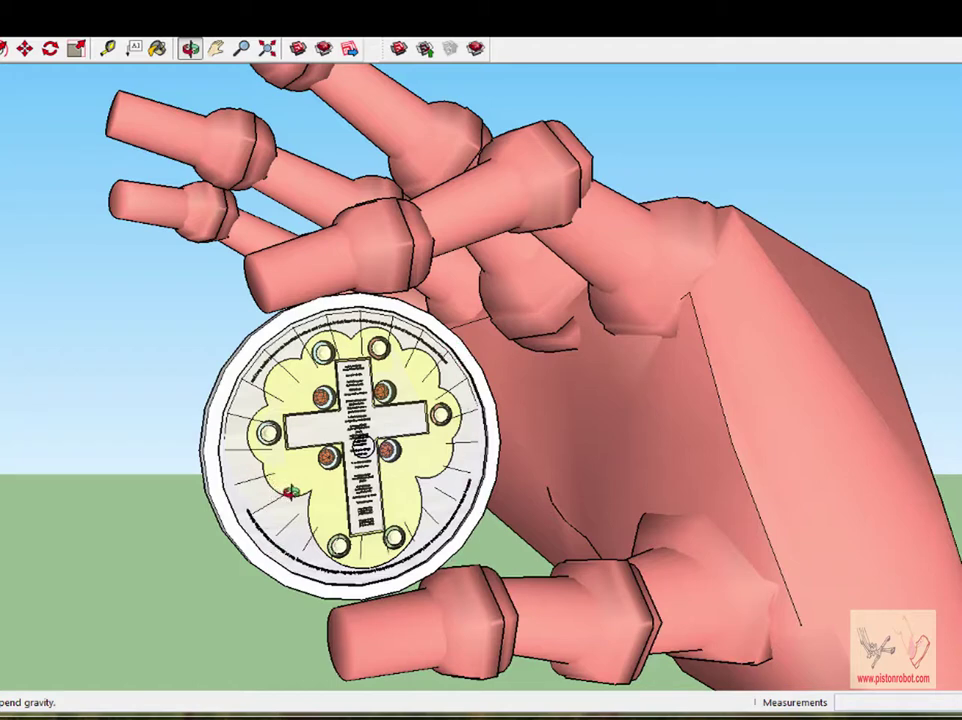
drag(290, 492, 325, 370)
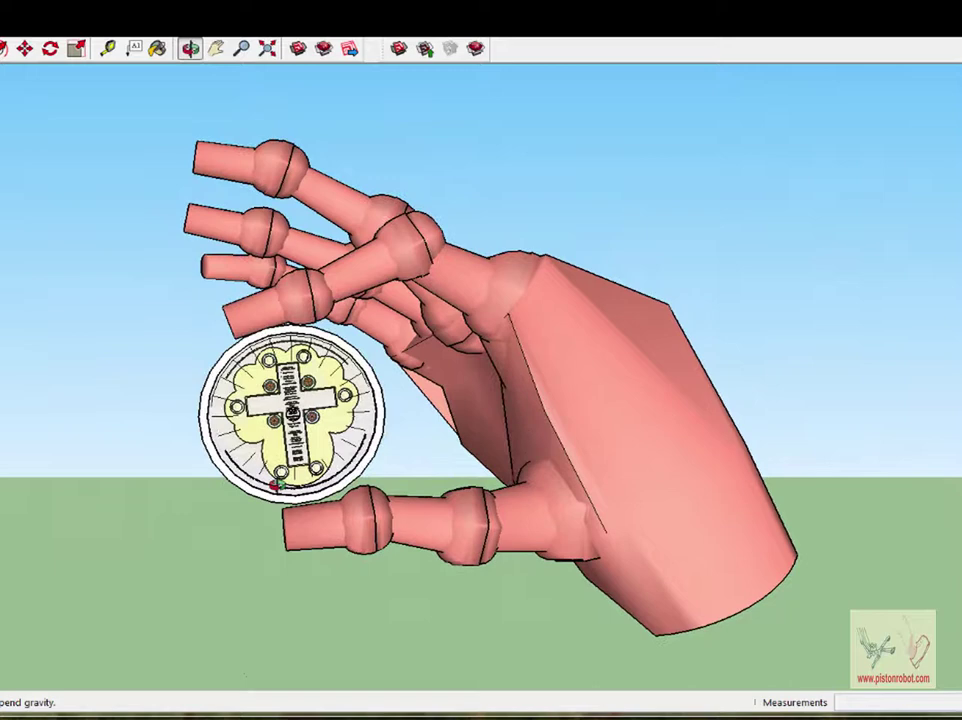
drag(575, 365, 562, 387)
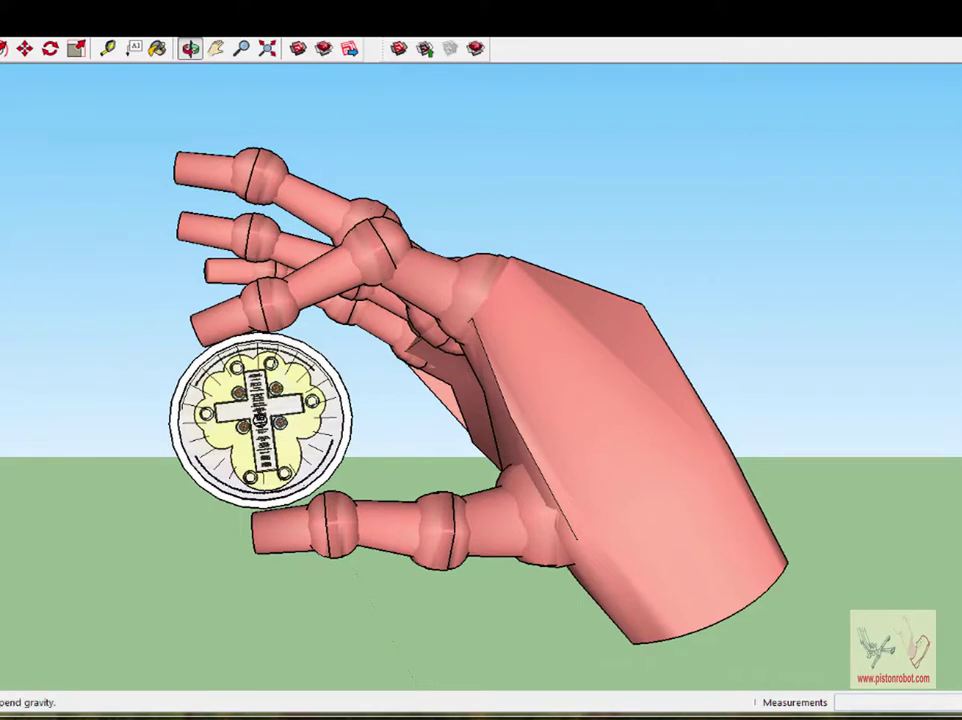
key(t)
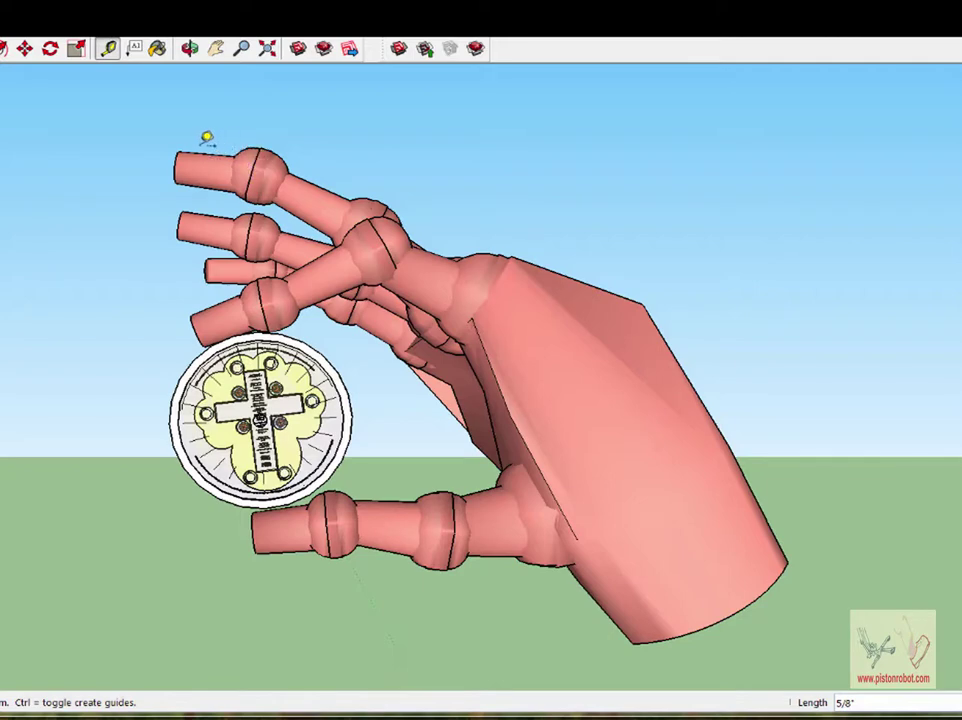
click(176, 158)
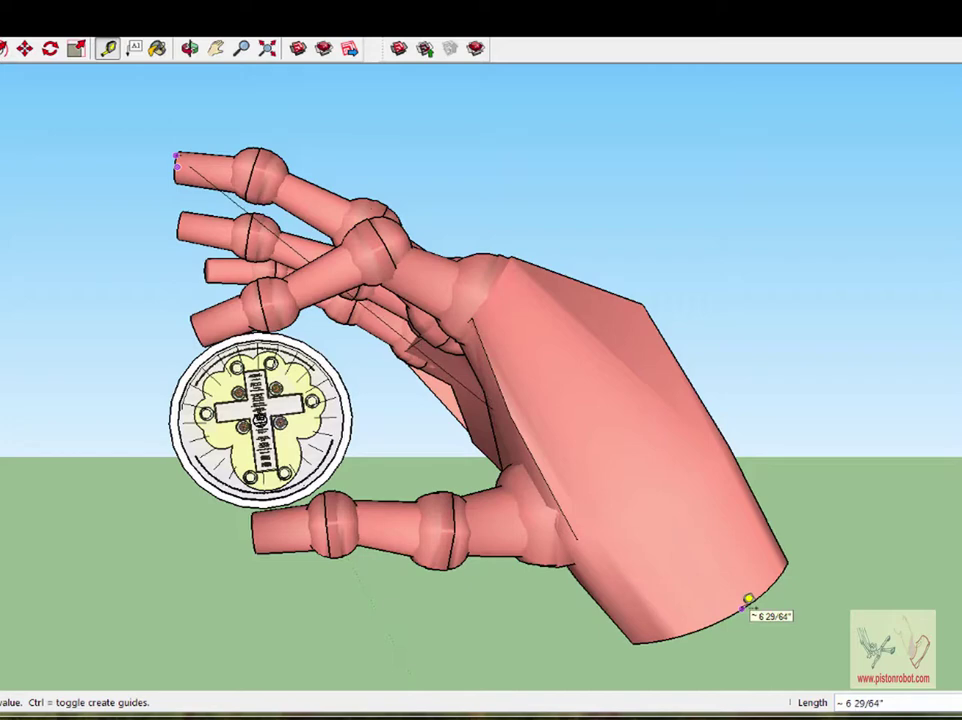
click(748, 600)
Step: Measure the width across the back of the hand below the knuckles
click(190, 48)
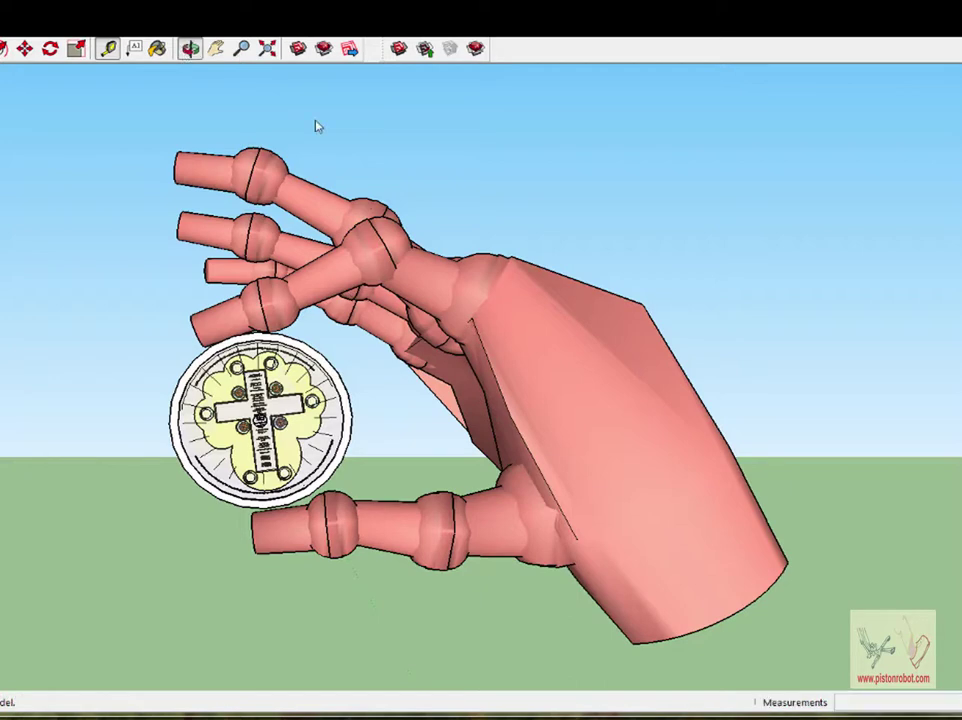
drag(590, 387, 177, 214)
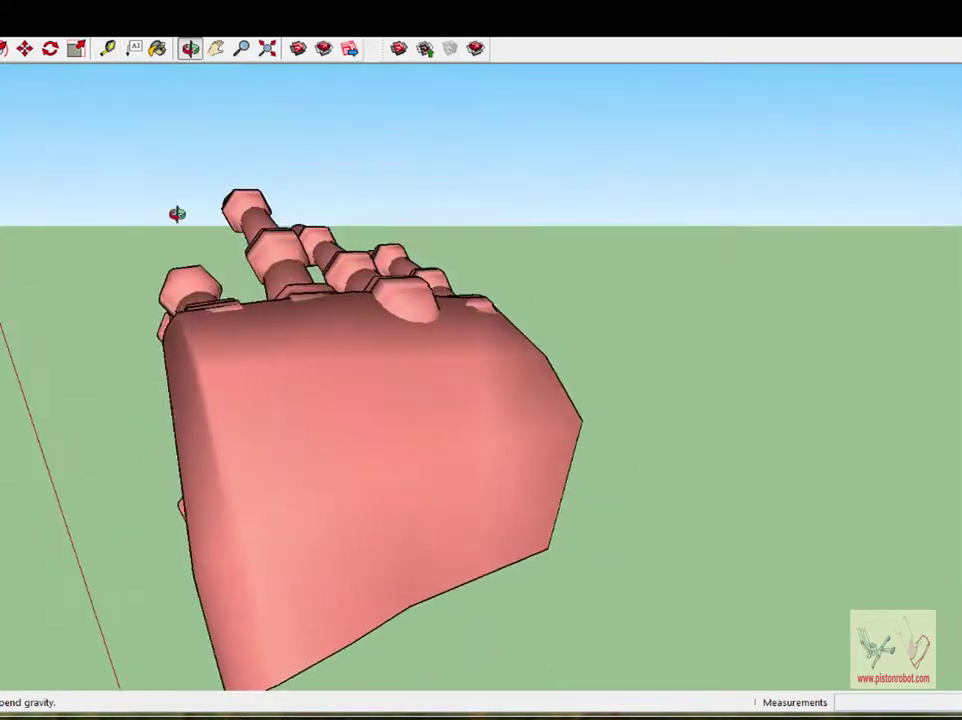
click(108, 48)
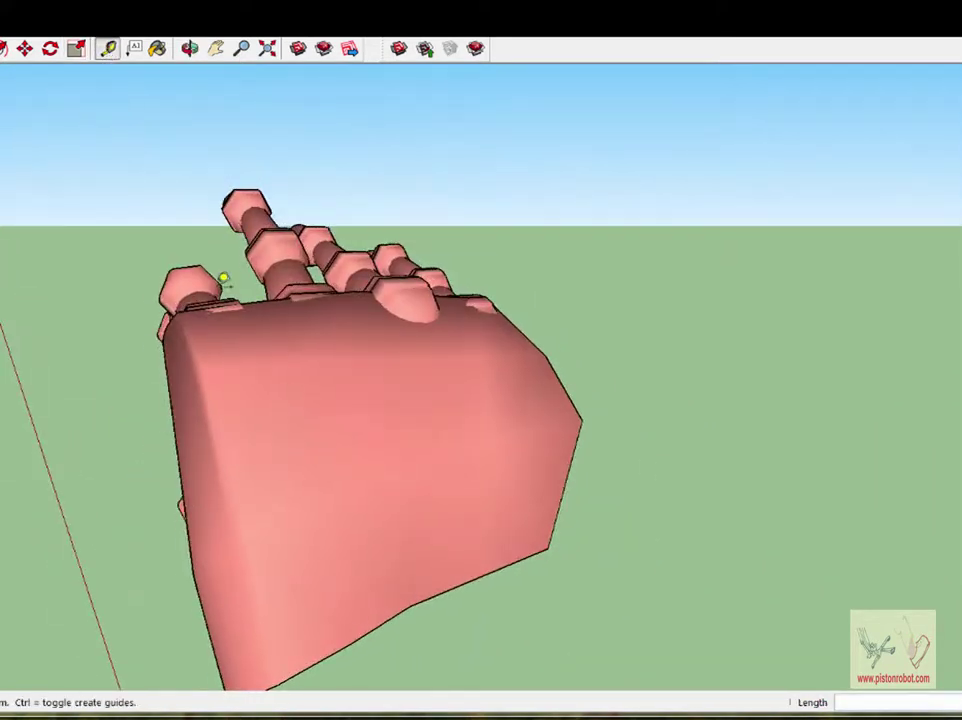
click(203, 368)
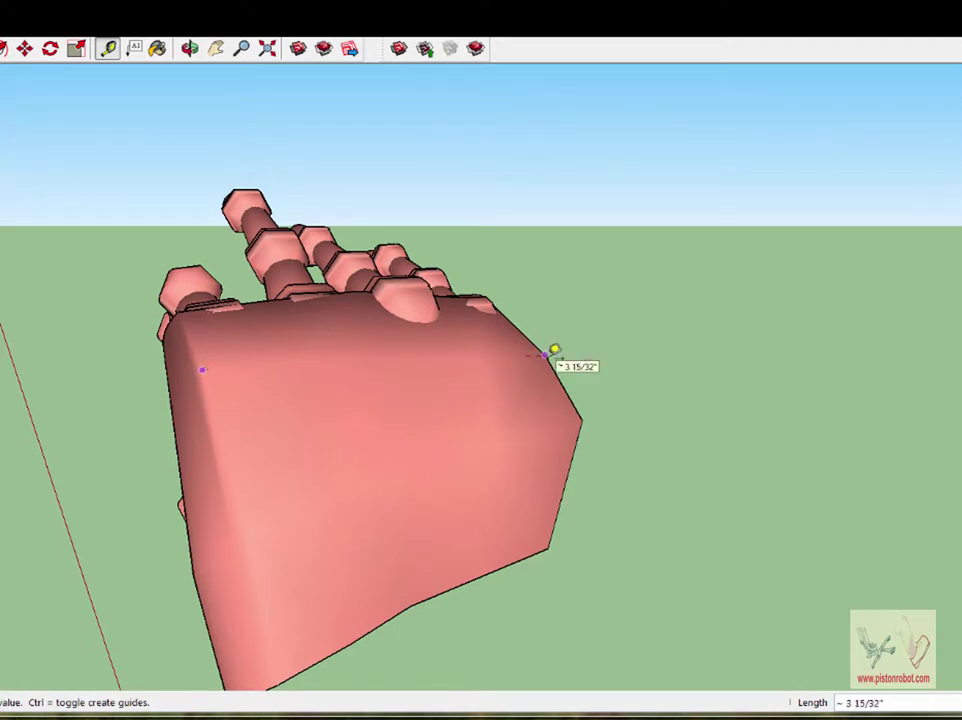
click(553, 352)
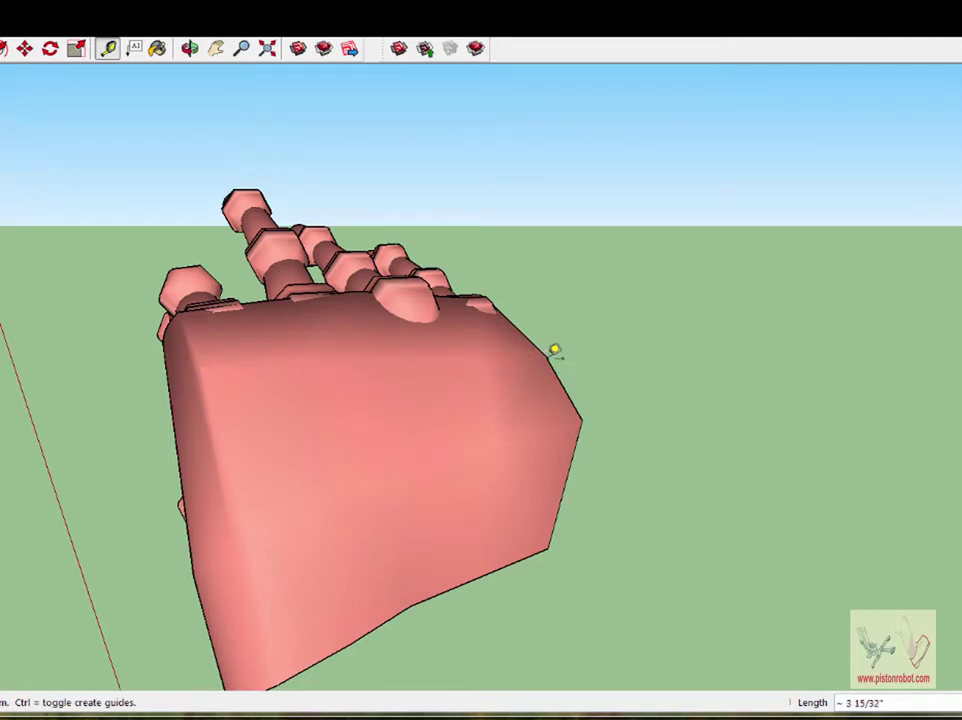
Step: Set the model's length units to millimetres and measure the round medallion starting from its outer rim
click(189, 48)
drag(243, 343, 644, 322)
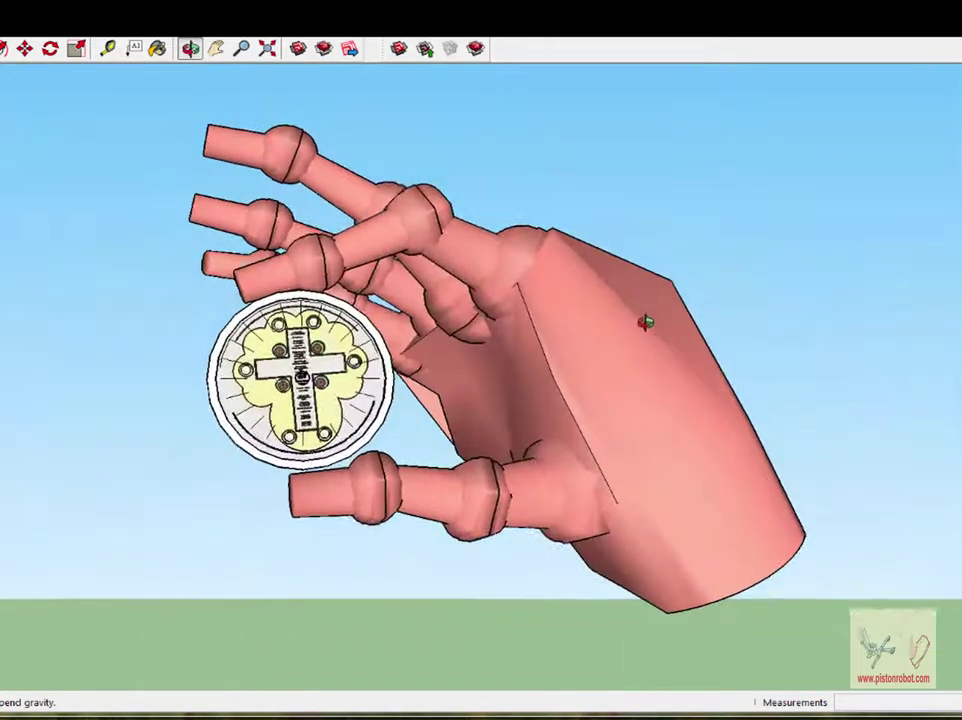
click(108, 48)
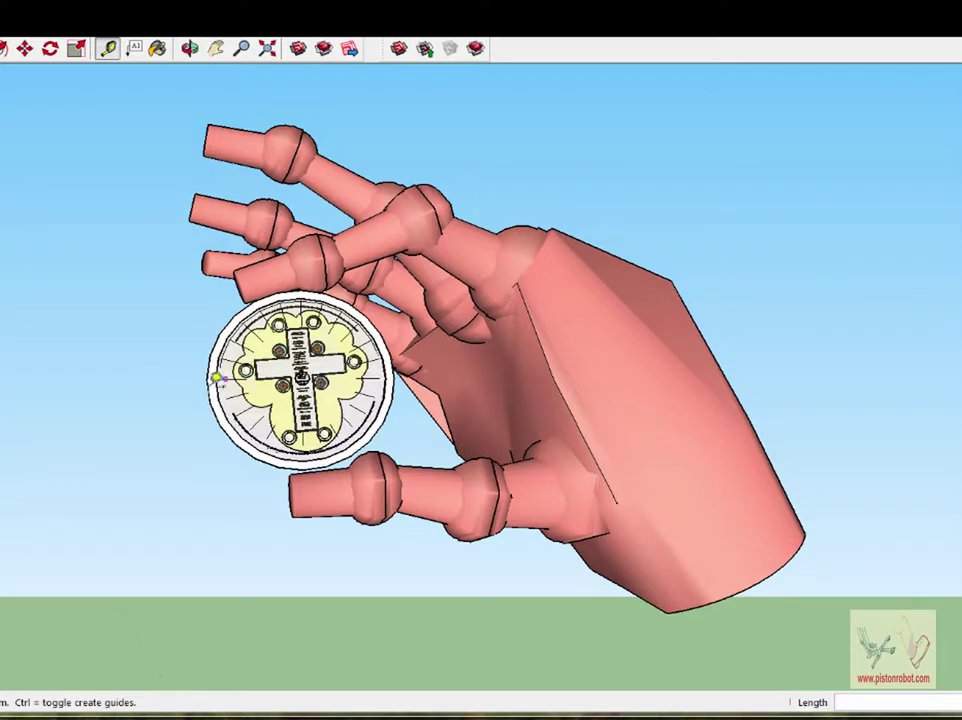
click(213, 377)
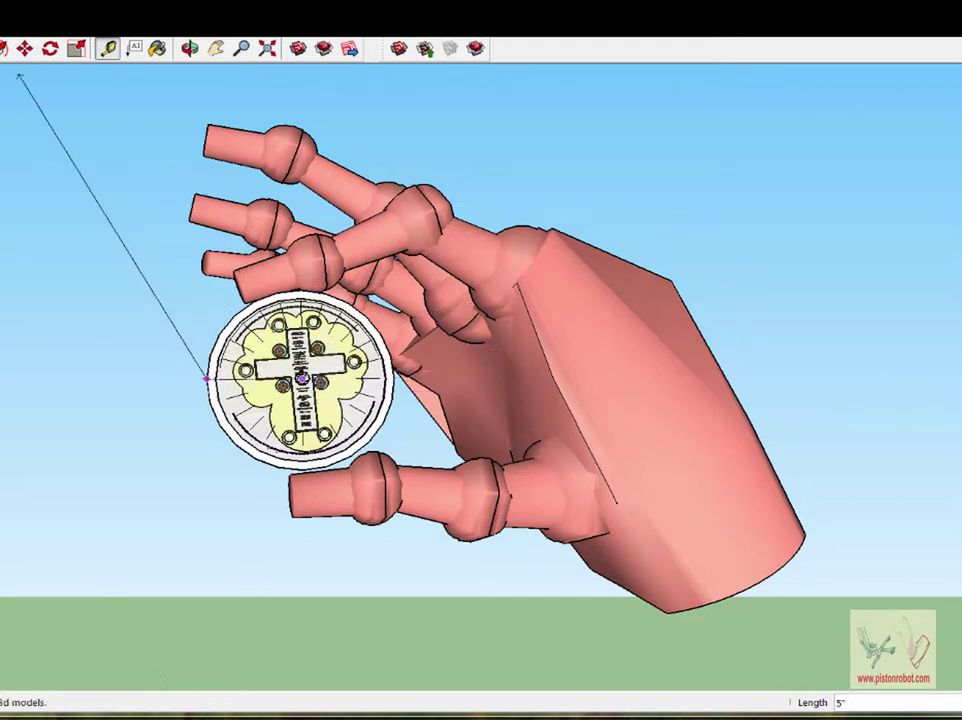
click(15, 30)
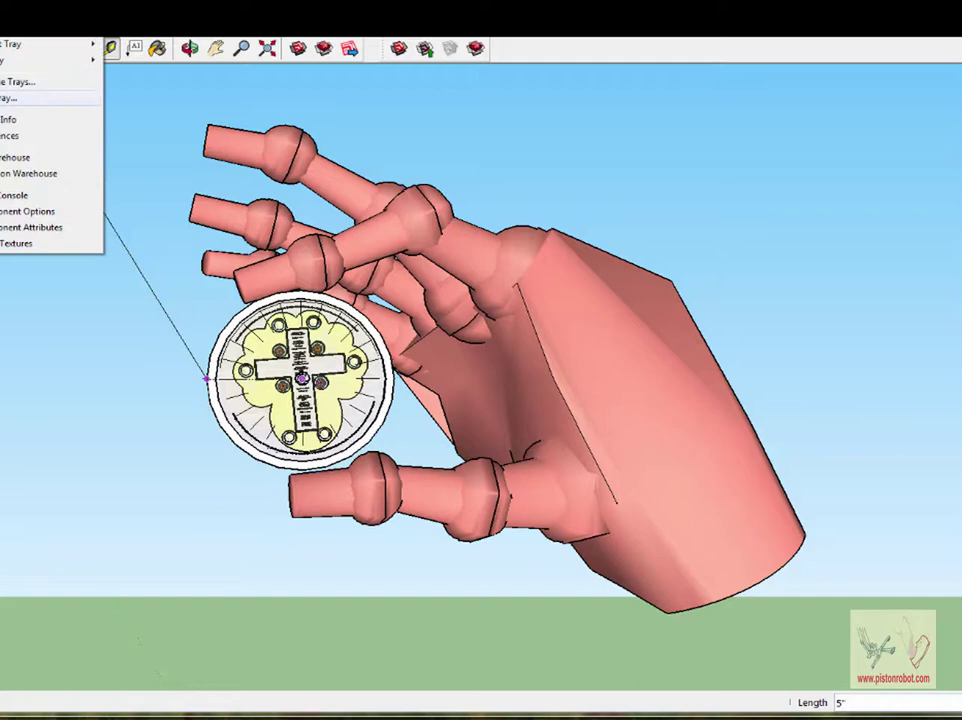
click(20, 119)
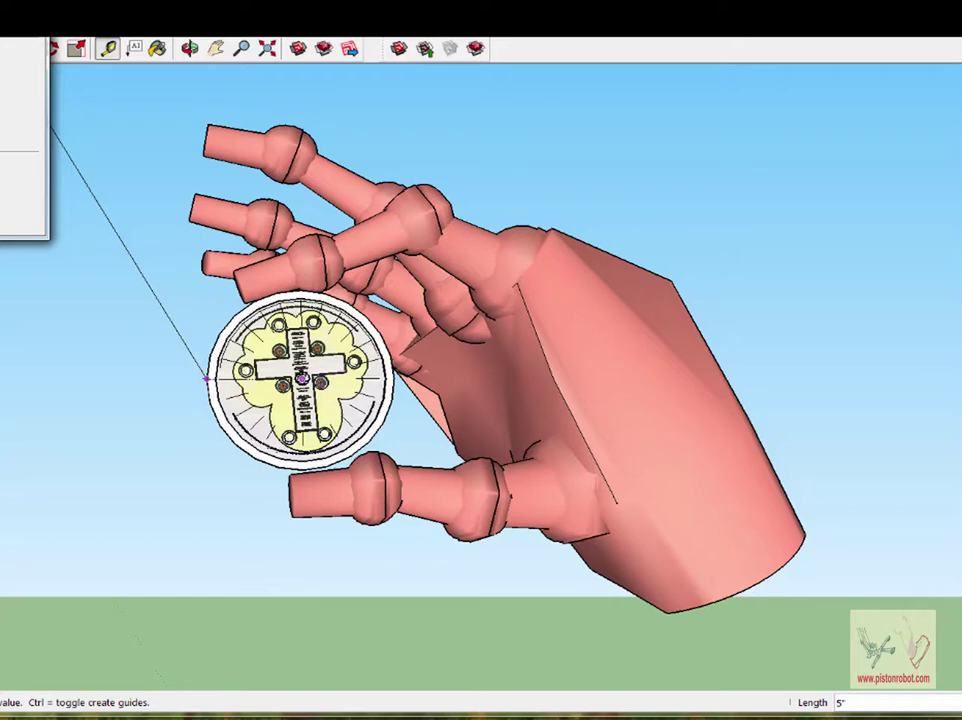
click(40, 42)
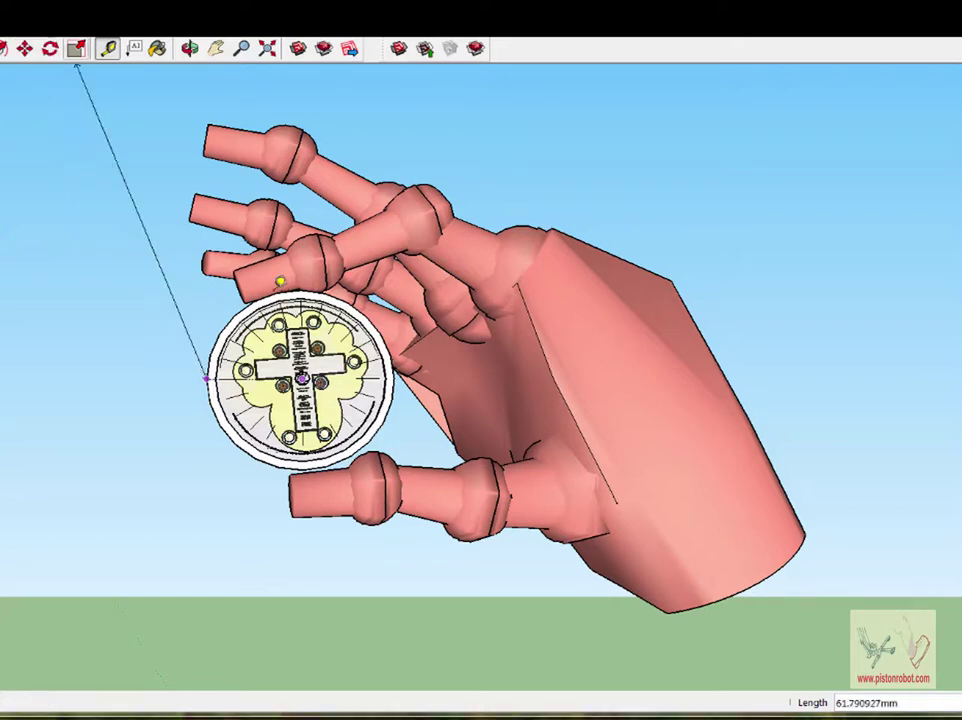
click(198, 330)
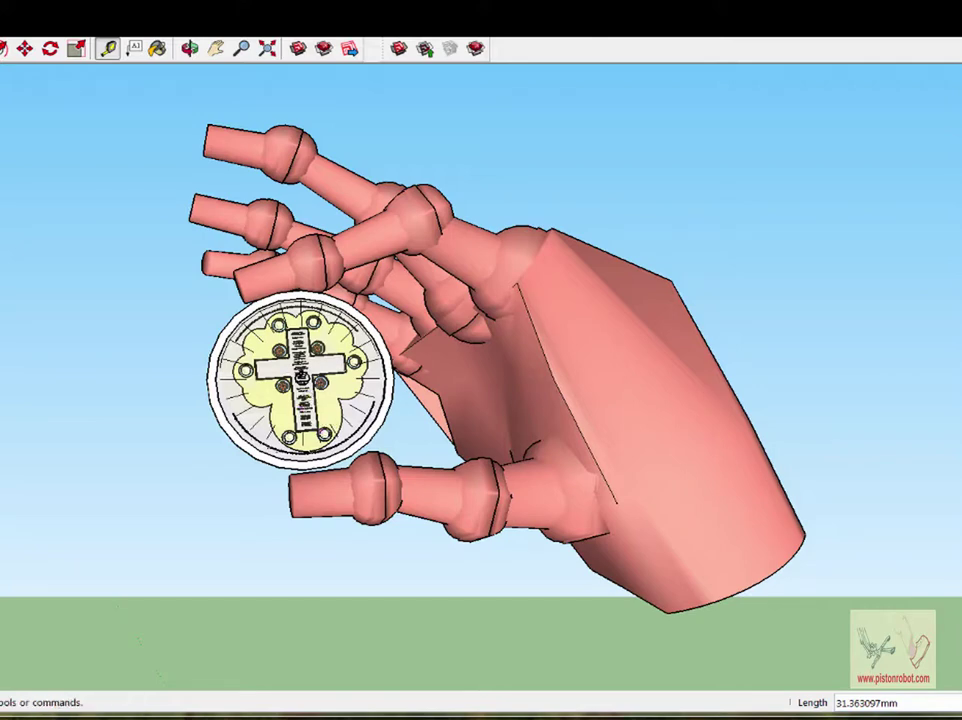
click(3, 50)
Step: Examine the medallion's edge thickness, the recessed stones around the cross on its front, and its reverse face
click(189, 48)
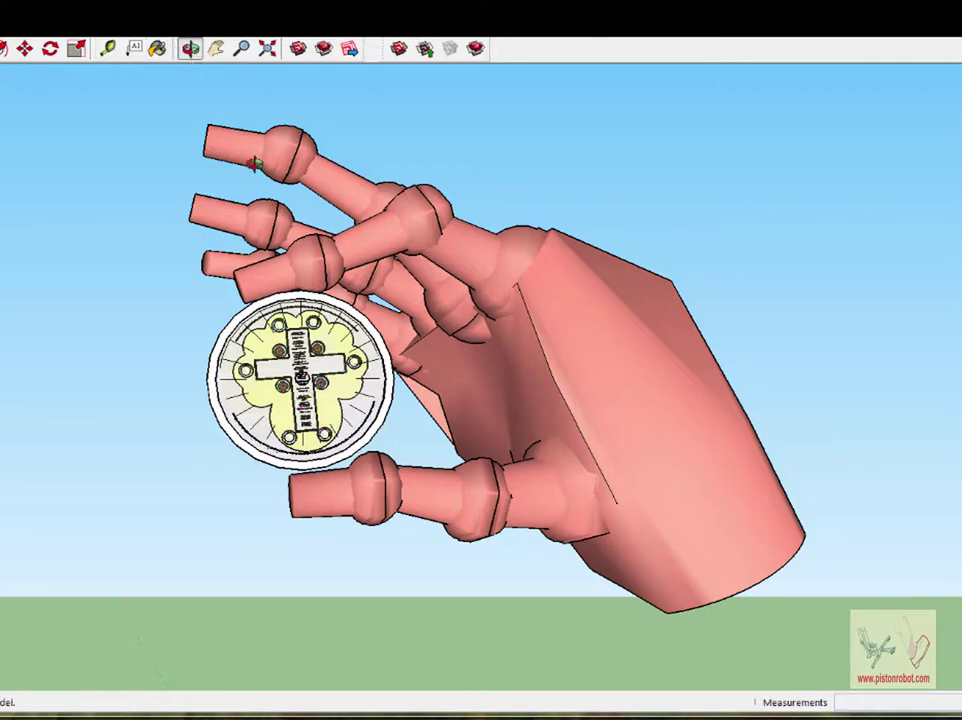
drag(230, 260, 786, 399)
scroll(605, 462, up, 3)
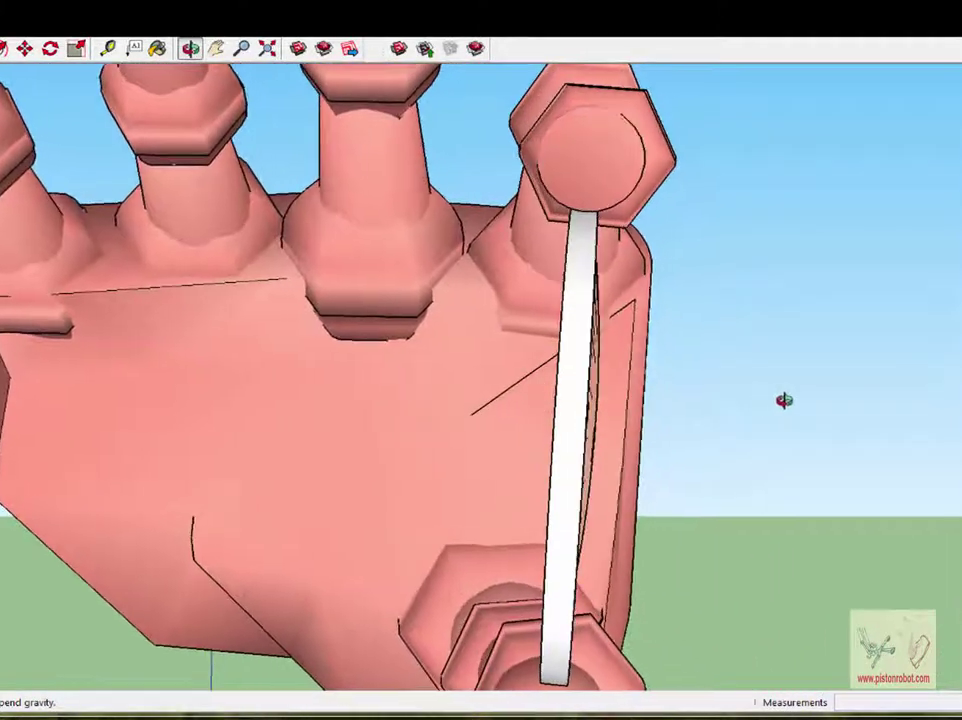
scroll(541, 434, up, 4)
drag(507, 447, 537, 427)
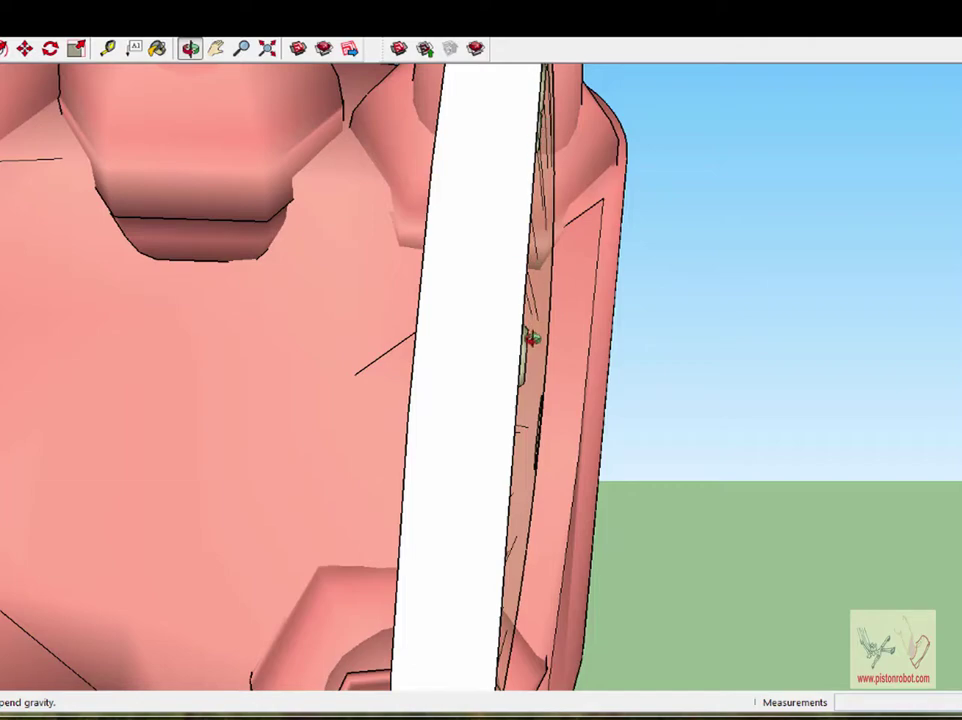
drag(523, 443, 341, 417)
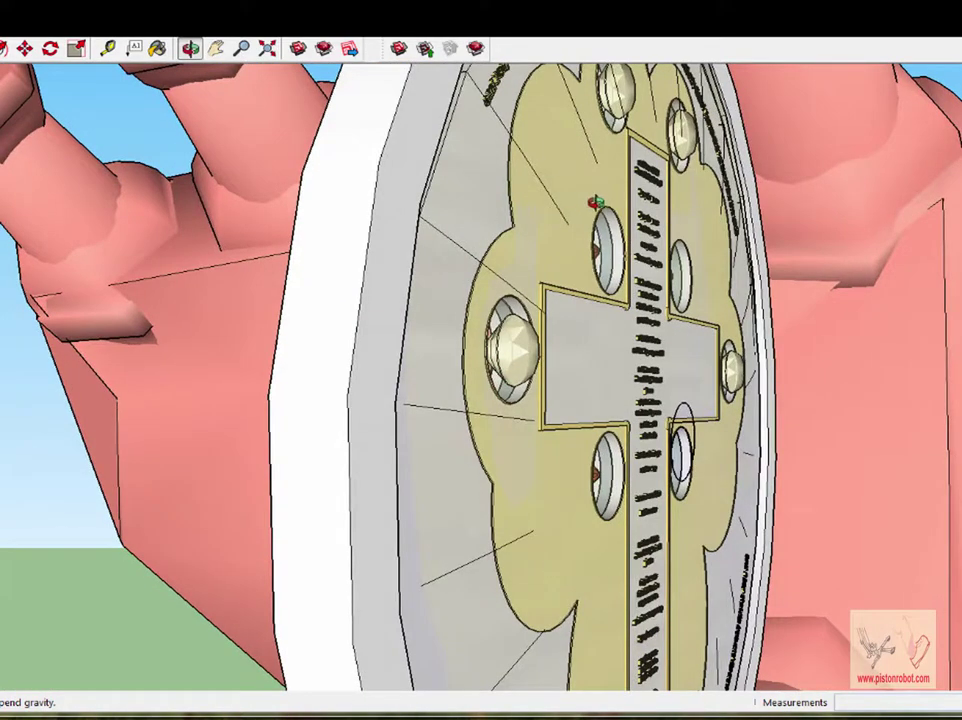
drag(605, 376, 545, 301)
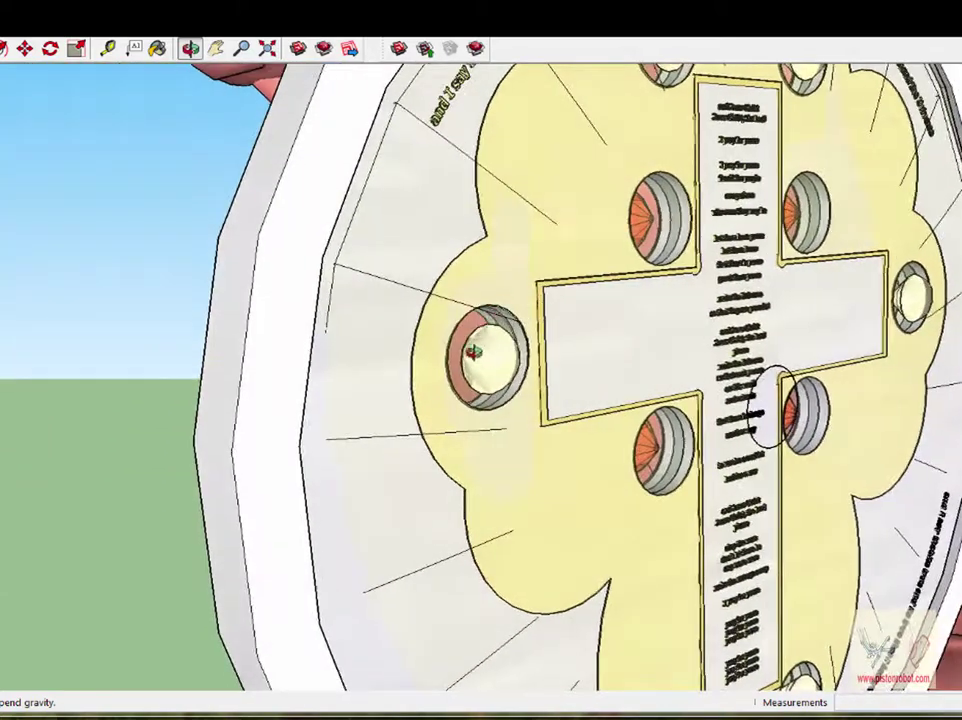
drag(475, 348, 453, 161)
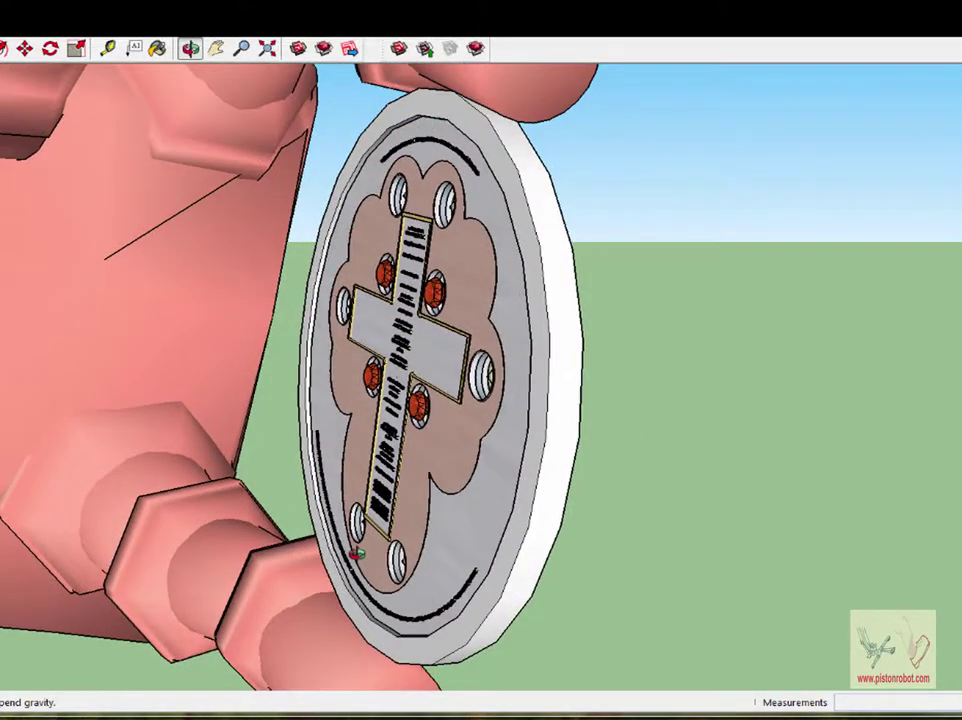
drag(354, 537, 694, 496)
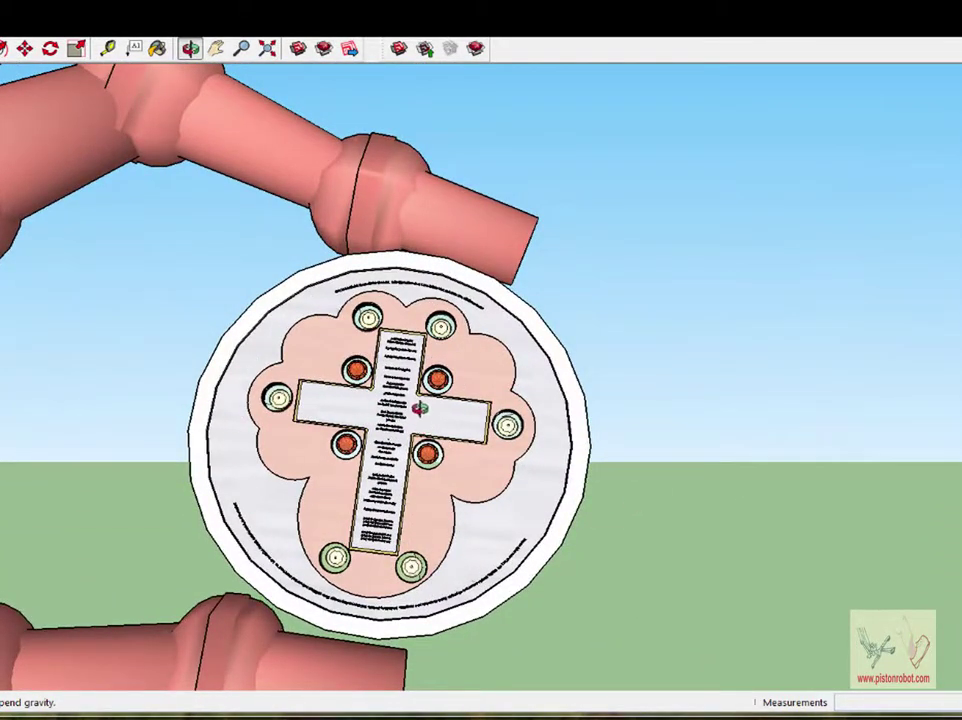
scroll(420, 408, up, 3)
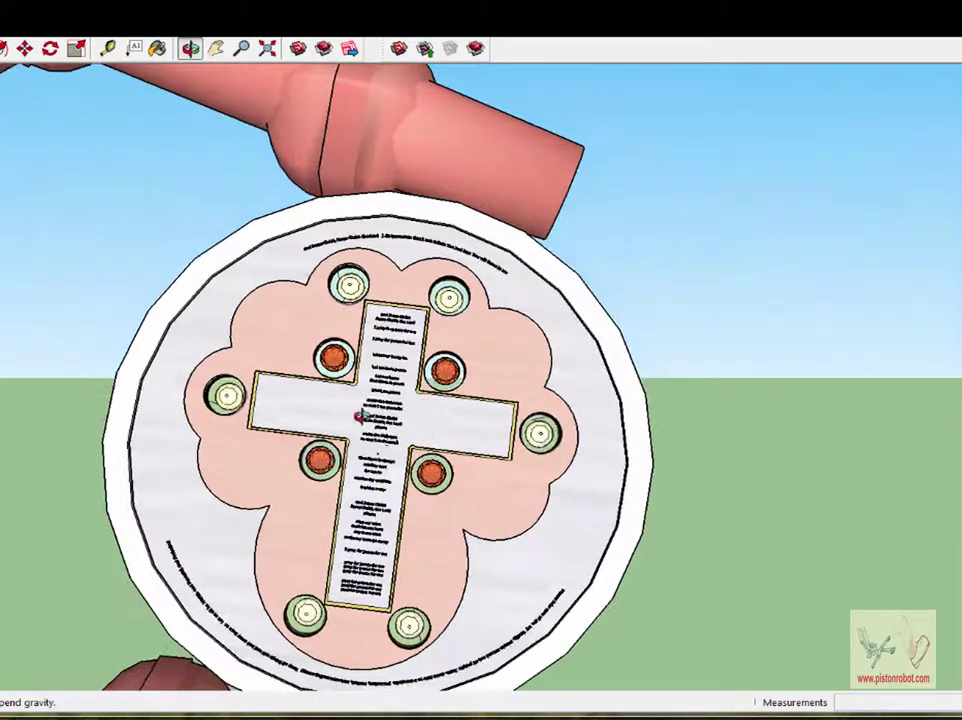
Step: Examine the medallion's front face up close, including the prayer text on the cross and the lettering around the rim
drag(362, 416, 503, 315)
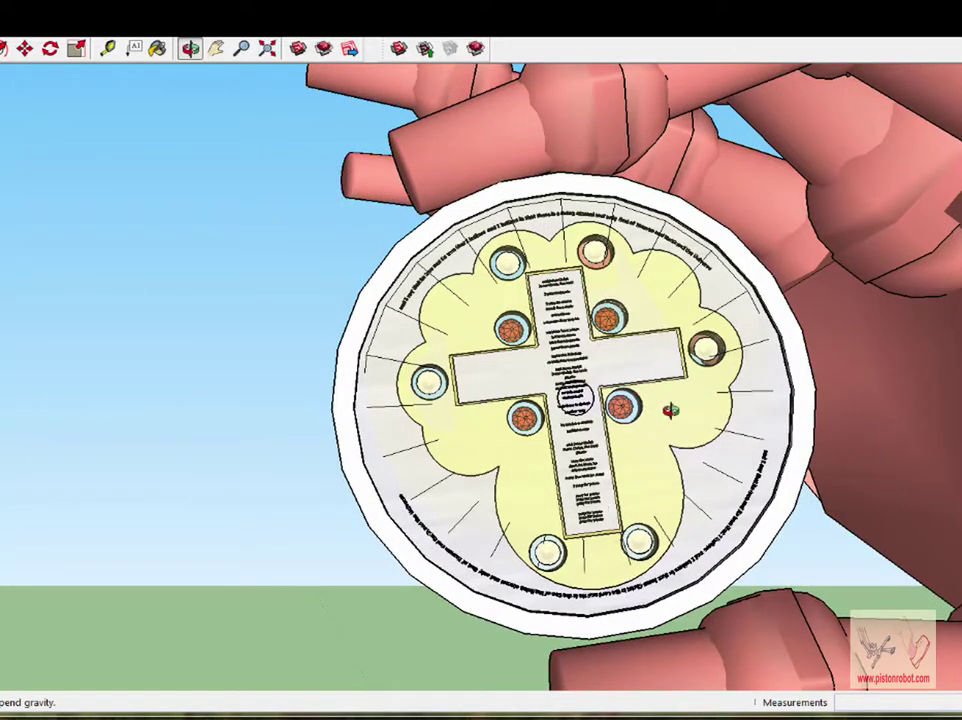
scroll(670, 408, up, 3)
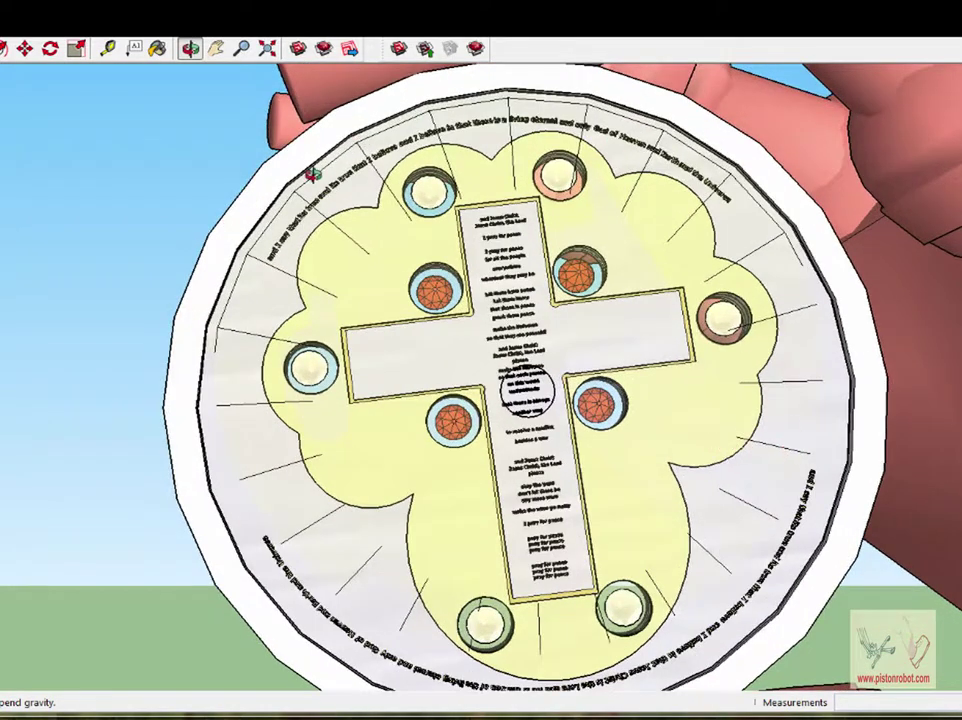
mouse_move(313, 167)
mouse_down()
mouse_move(262, 273)
mouse_move(242, 395)
mouse_move(249, 440)
mouse_move(440, 464)
mouse_move(399, 371)
mouse_move(470, 395)
mouse_up()
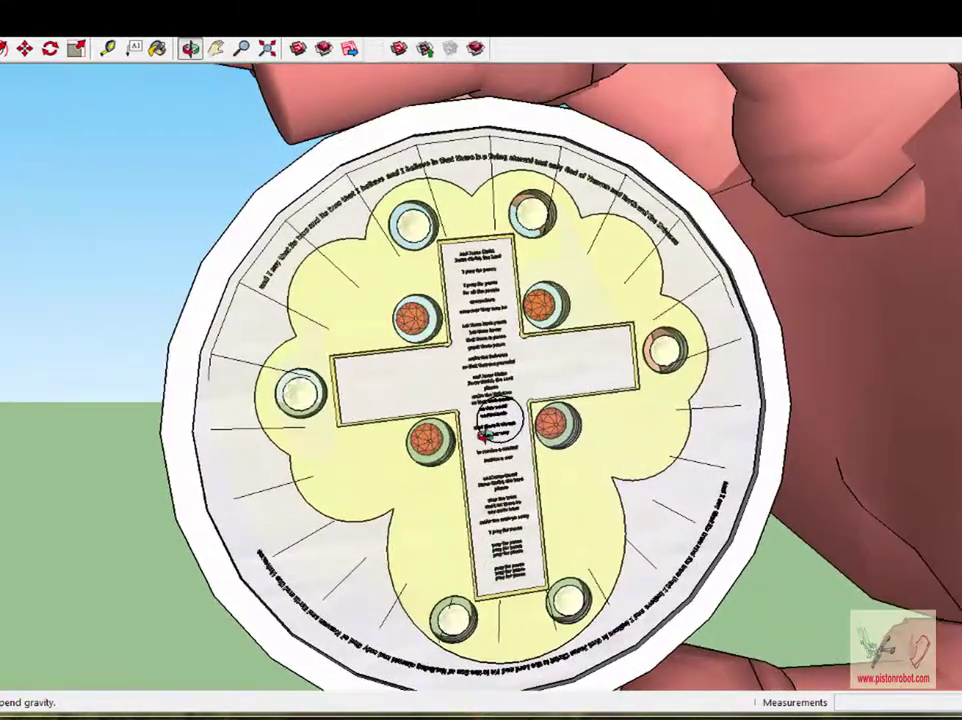
scroll(470, 395, up, 3)
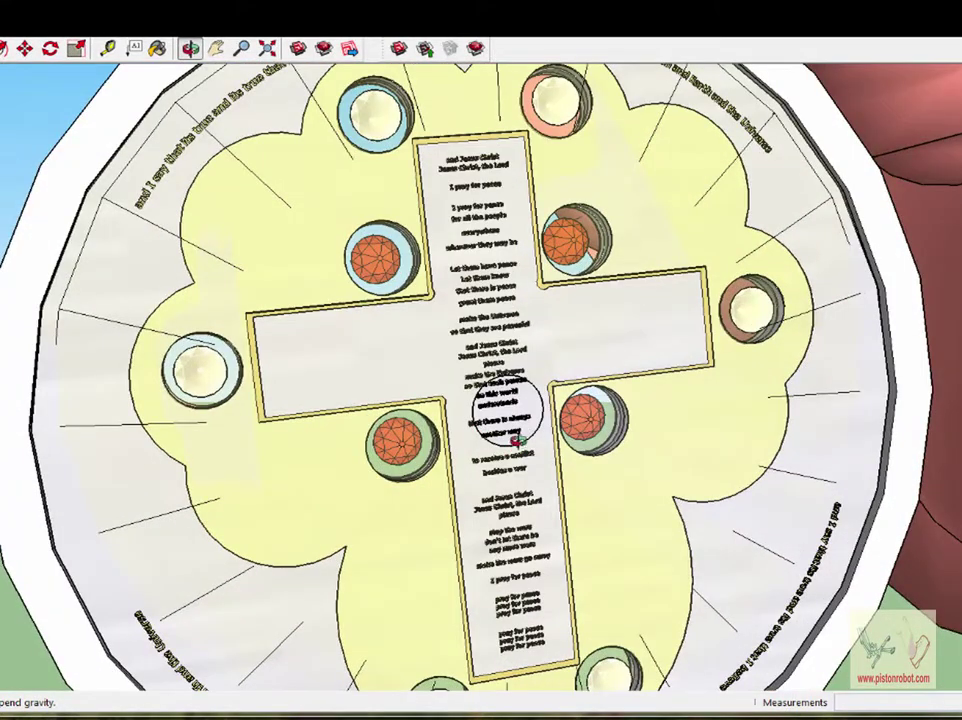
drag(515, 440, 493, 410)
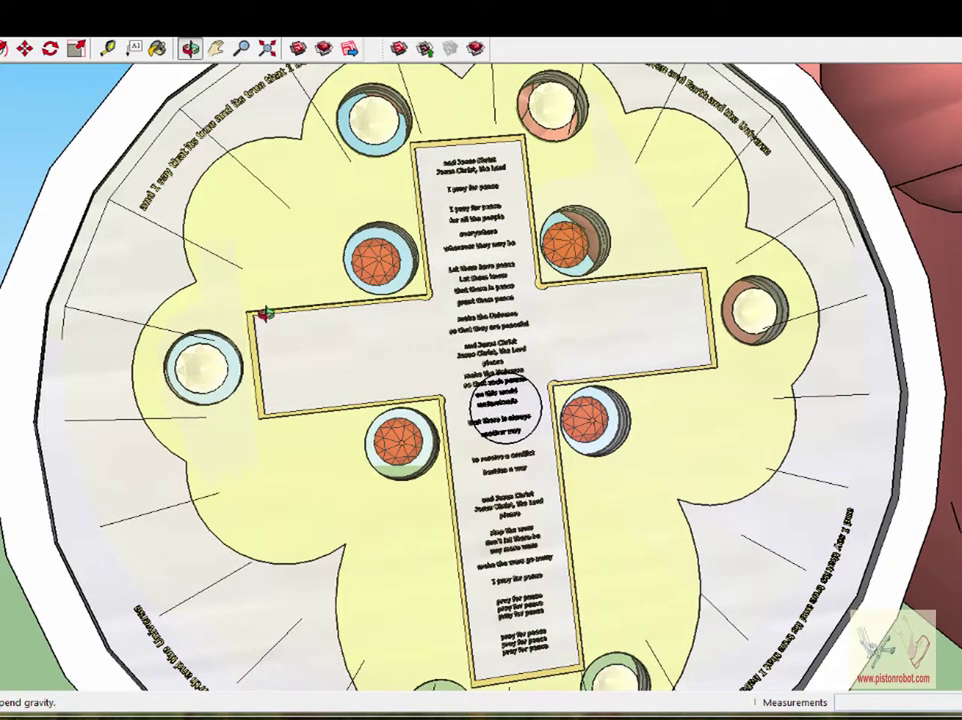
scroll(250, 305, down, 5)
mouse_move(313, 374)
mouse_down()
mouse_move(541, 386)
mouse_move(409, 335)
mouse_up()
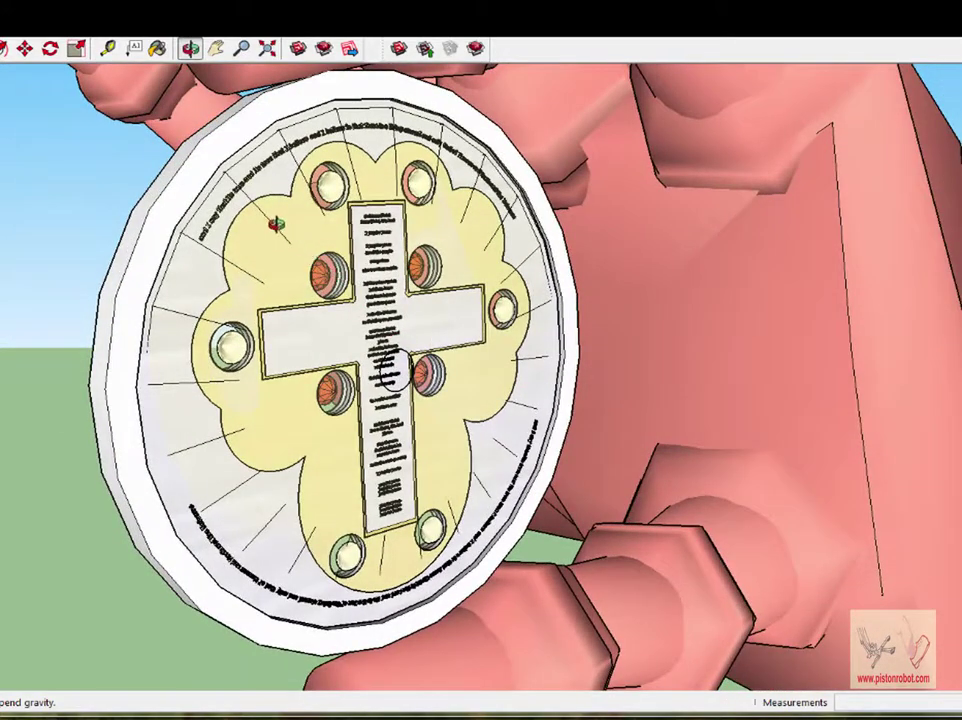
drag(276, 224, 281, 247)
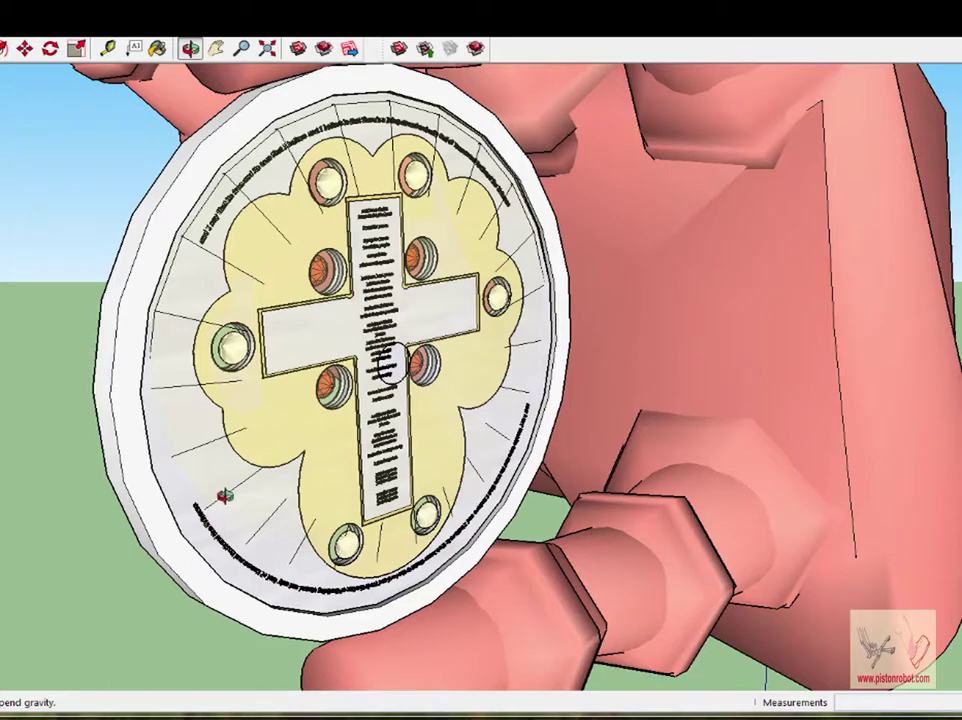
mouse_move(318, 391)
mouse_down()
mouse_move(187, 389)
mouse_move(385, 377)
mouse_up()
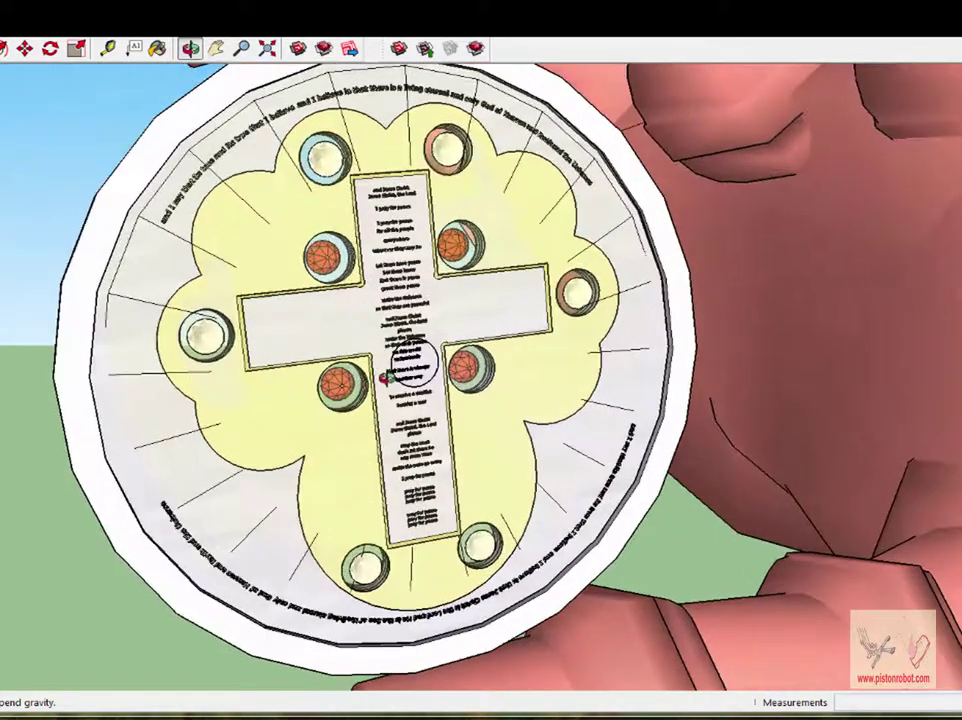
scroll(385, 377, up, 2)
scroll(477, 353, down, 2)
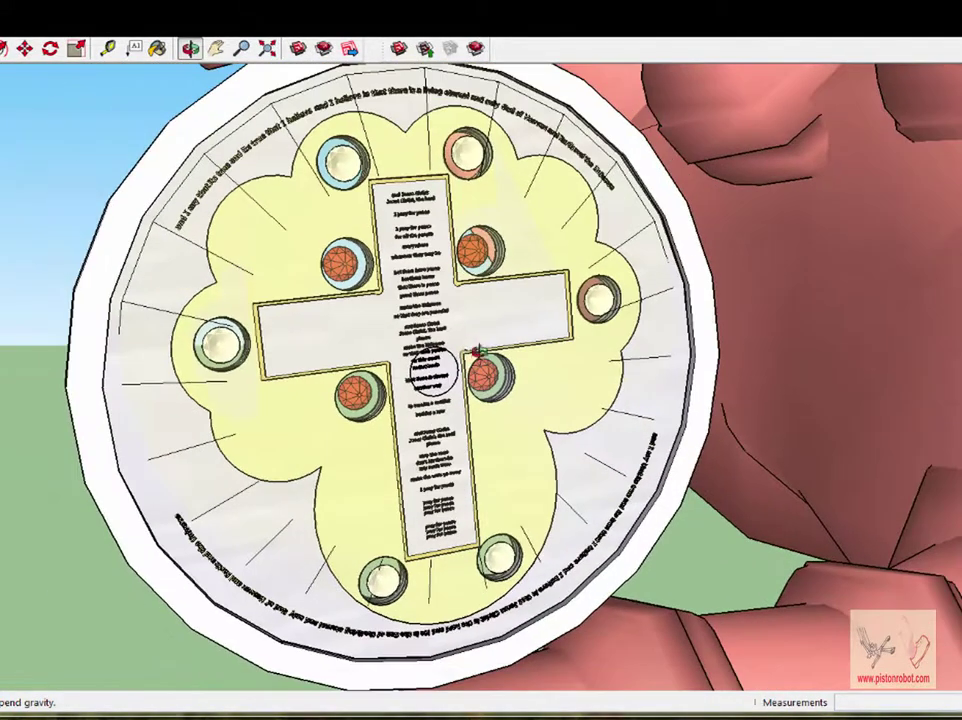
scroll(361, 344, down, 2)
scroll(370, 340, up, 2)
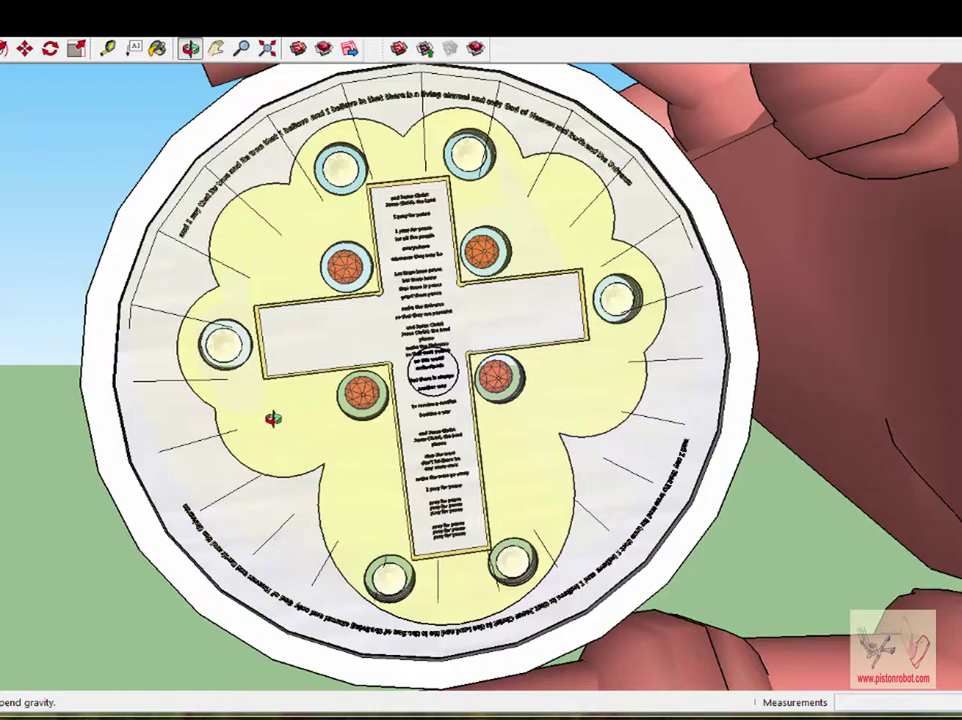
Step: Examine both faces of the medallion as it sits between the fingers and thumb of the hand
drag(275, 421, 335, 436)
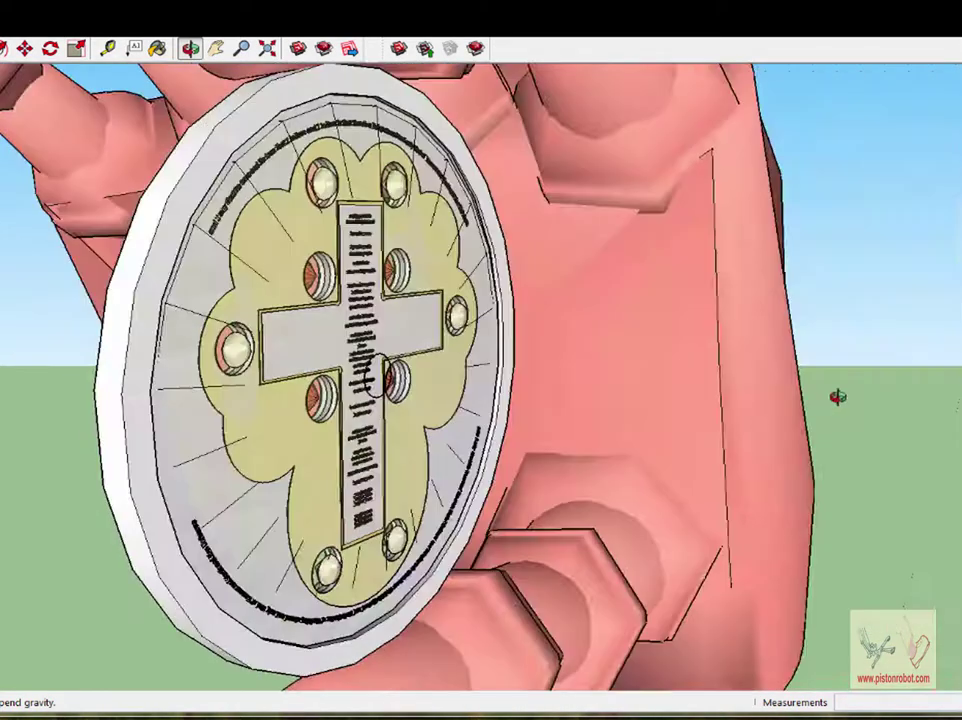
drag(838, 397, 487, 256)
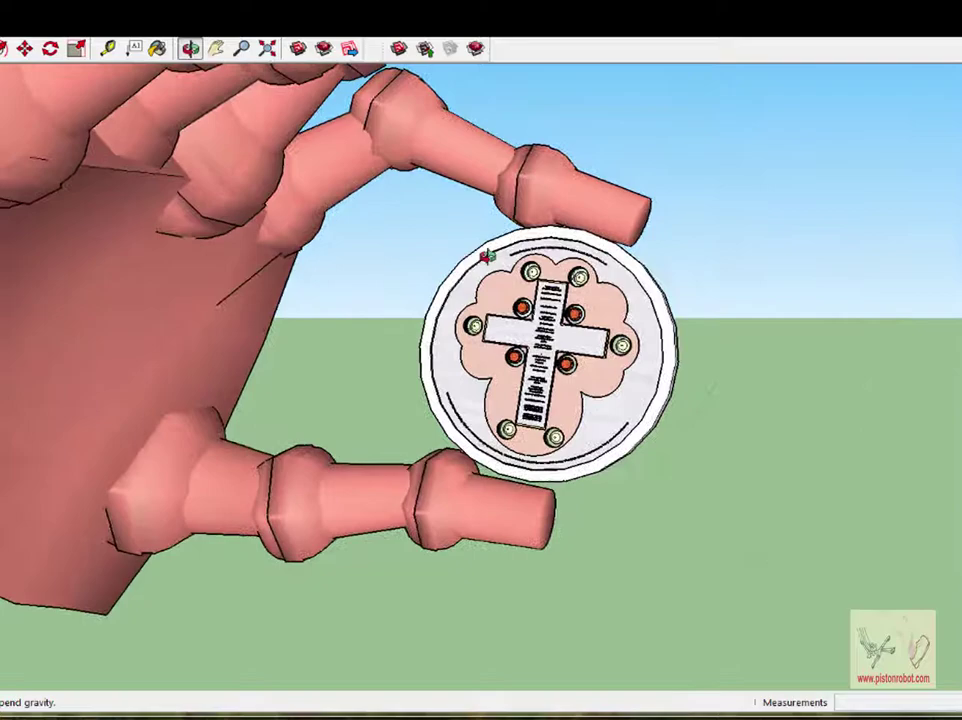
scroll(581, 366, up, 5)
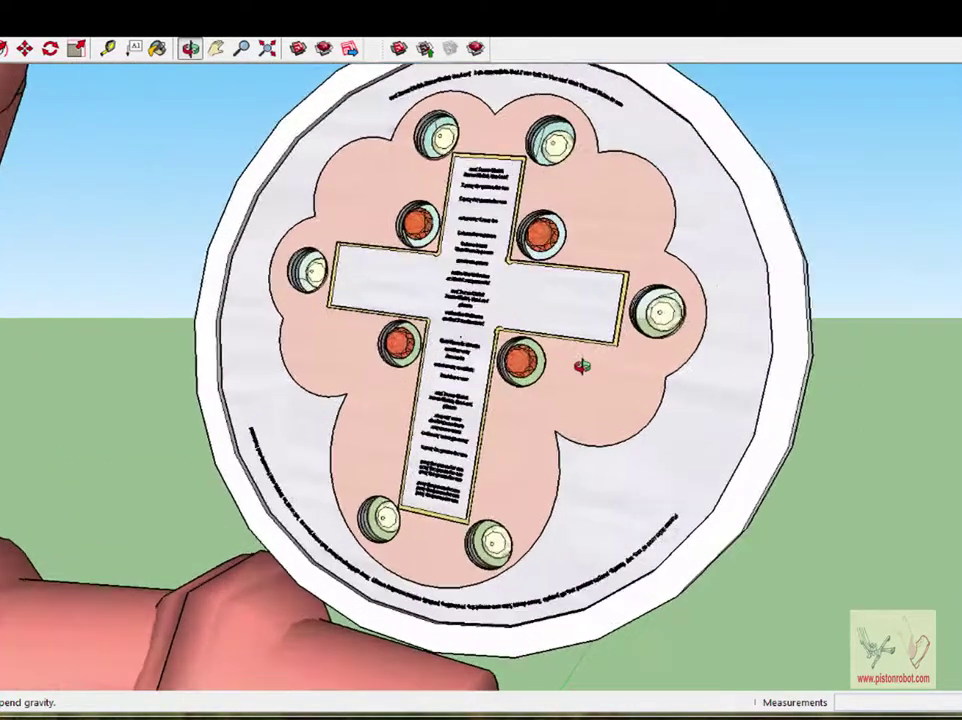
drag(581, 366, 776, 313)
mouse_move(726, 354)
mouse_down()
mouse_move(317, 376)
mouse_move(661, 329)
mouse_move(468, 316)
mouse_move(268, 324)
mouse_move(510, 304)
mouse_move(365, 337)
mouse_move(457, 318)
mouse_move(490, 325)
mouse_up()
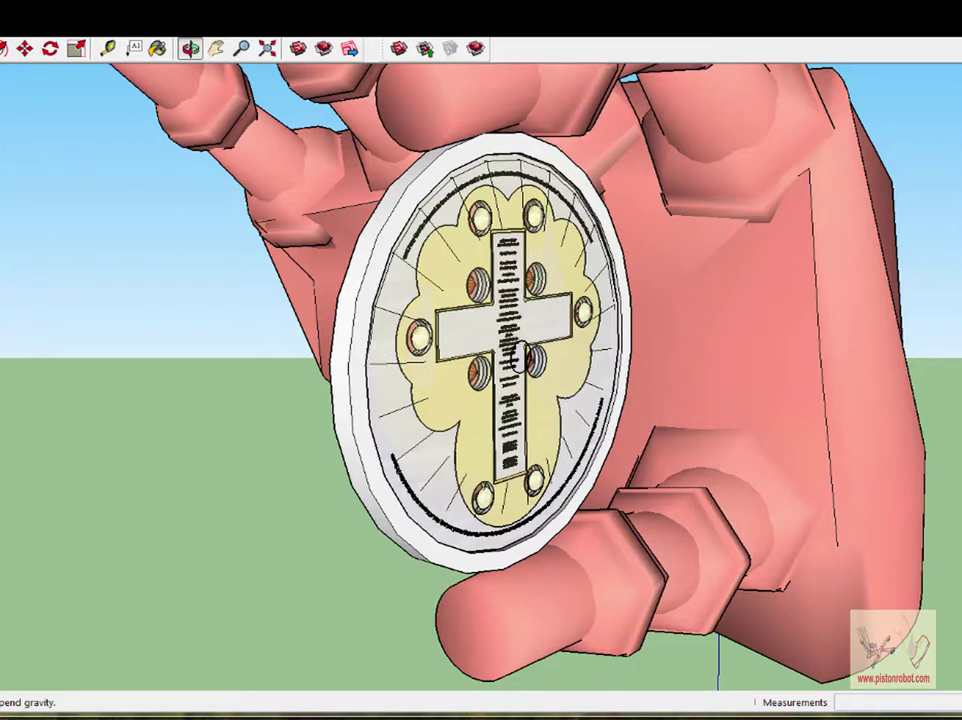
Step: Switch to the model that contains the medallion without the hand, and examine its front face and edge
key(alt+f)
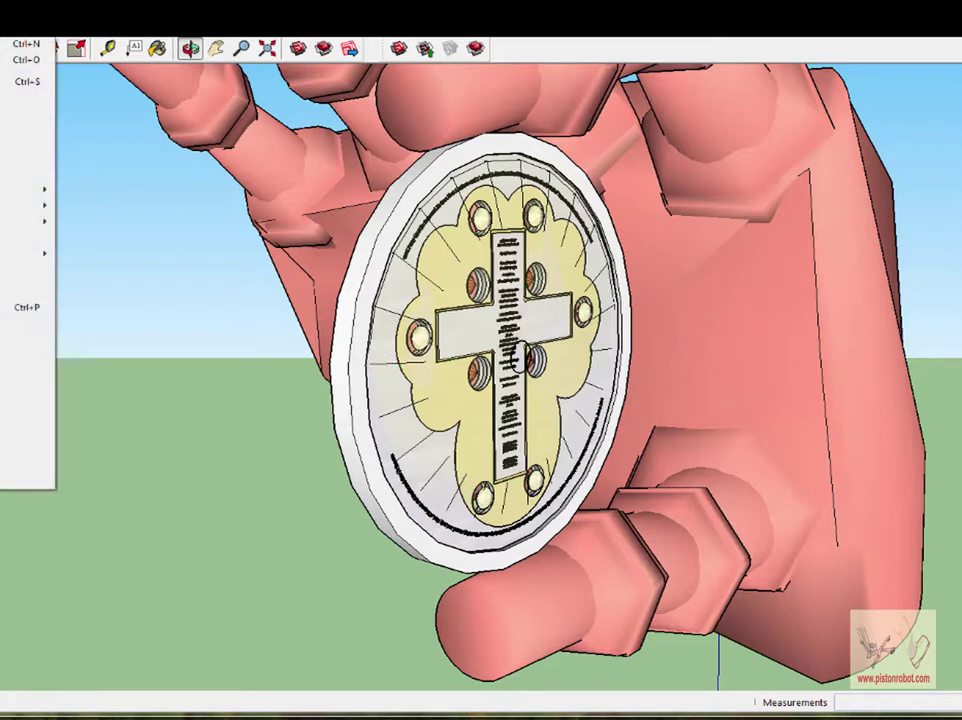
key(Escape)
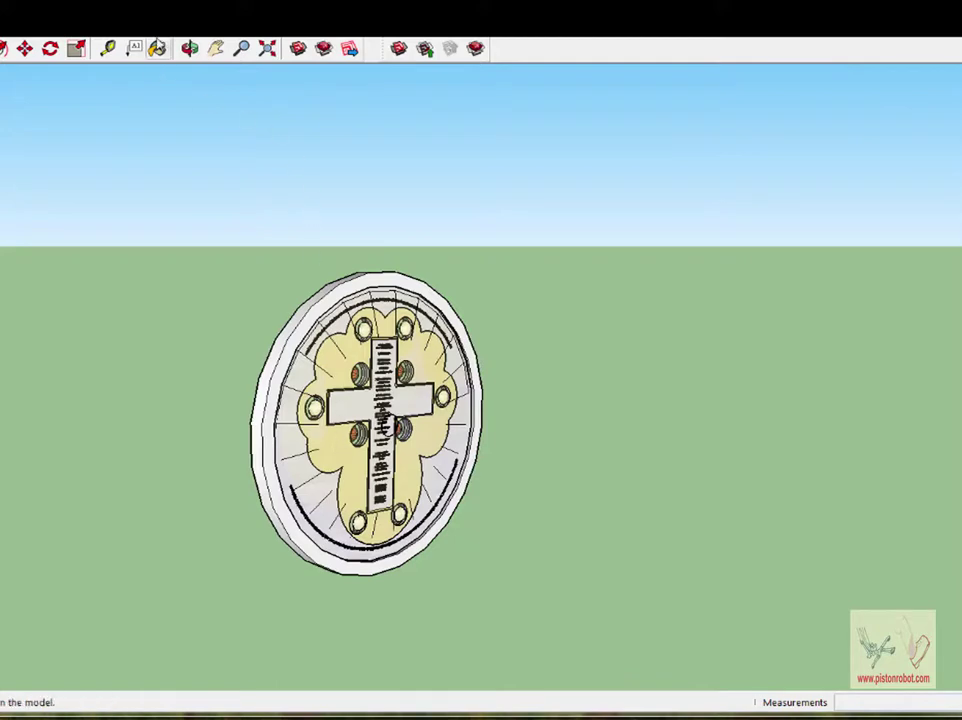
key(o)
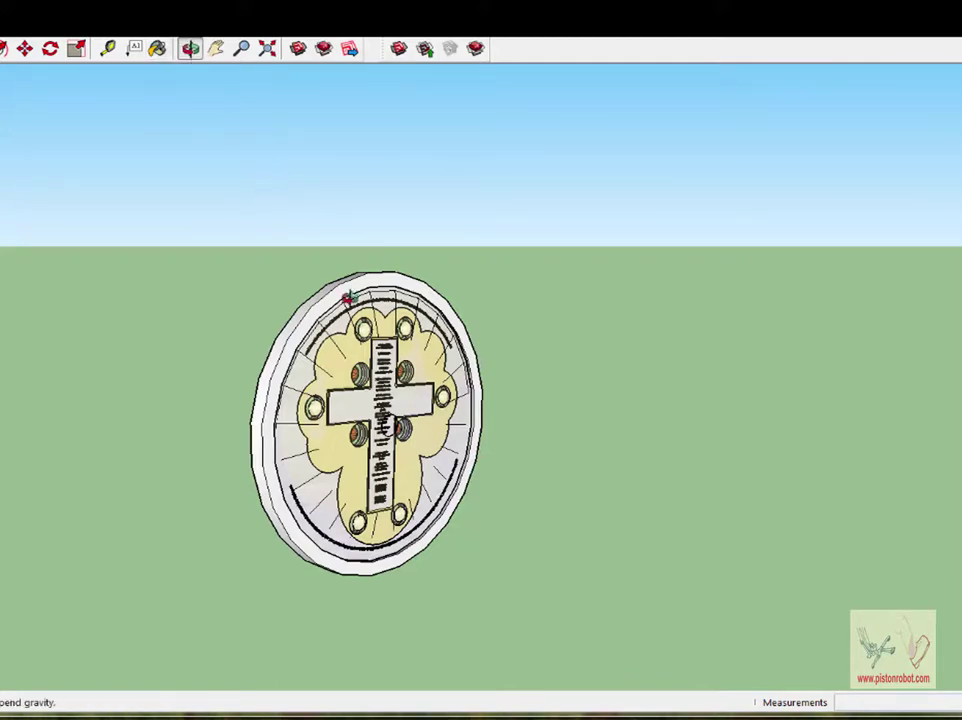
drag(348, 298, 381, 243)
scroll(400, 340, up, 5)
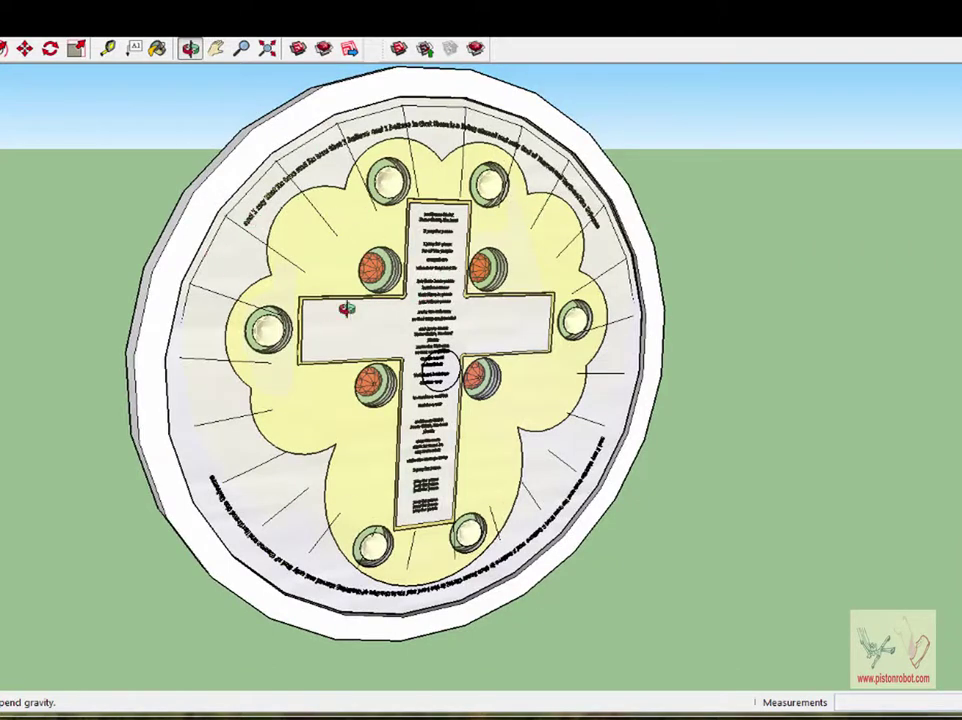
scroll(333, 339, down, 6)
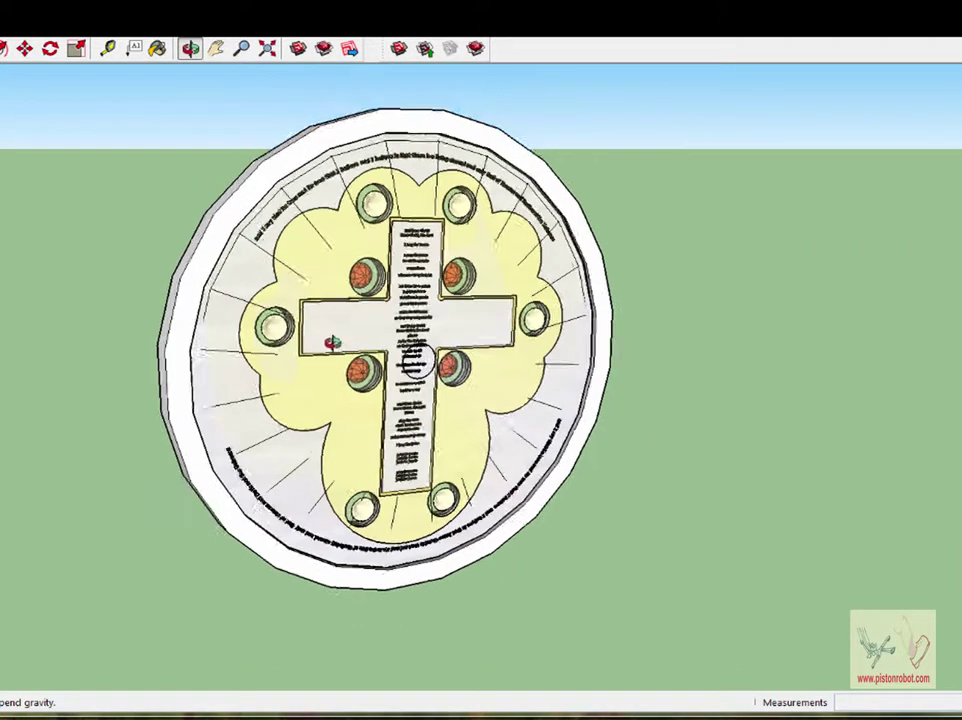
drag(339, 382, 615, 327)
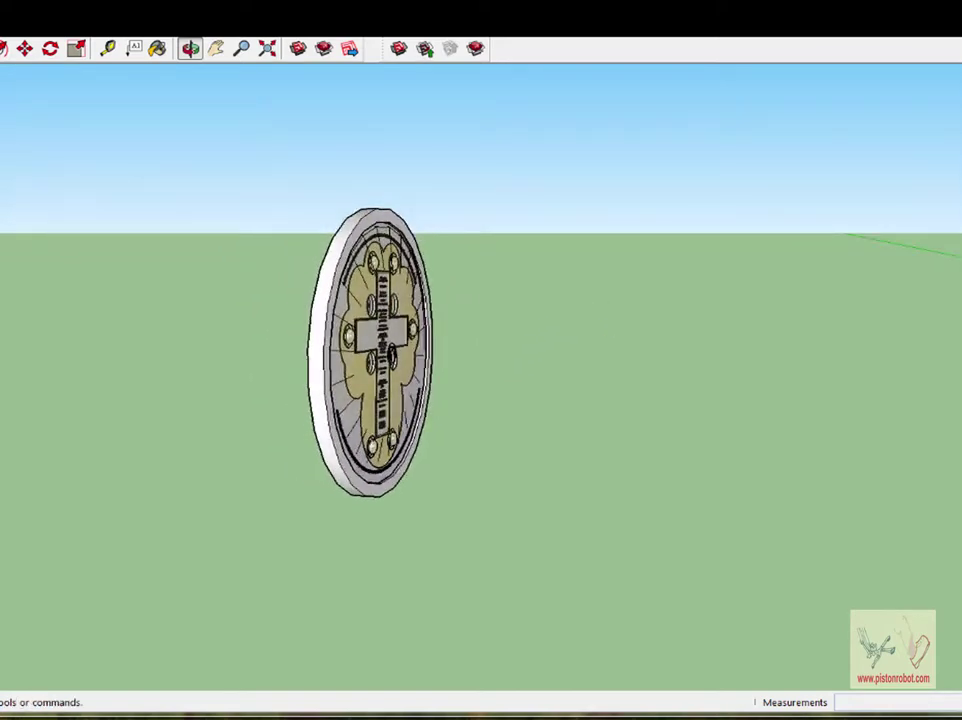
Step: Edit the medallion group and move its transparent cover disc about 29 mm straight out from the front face
key(space)
click(366, 358)
right_click(365, 357)
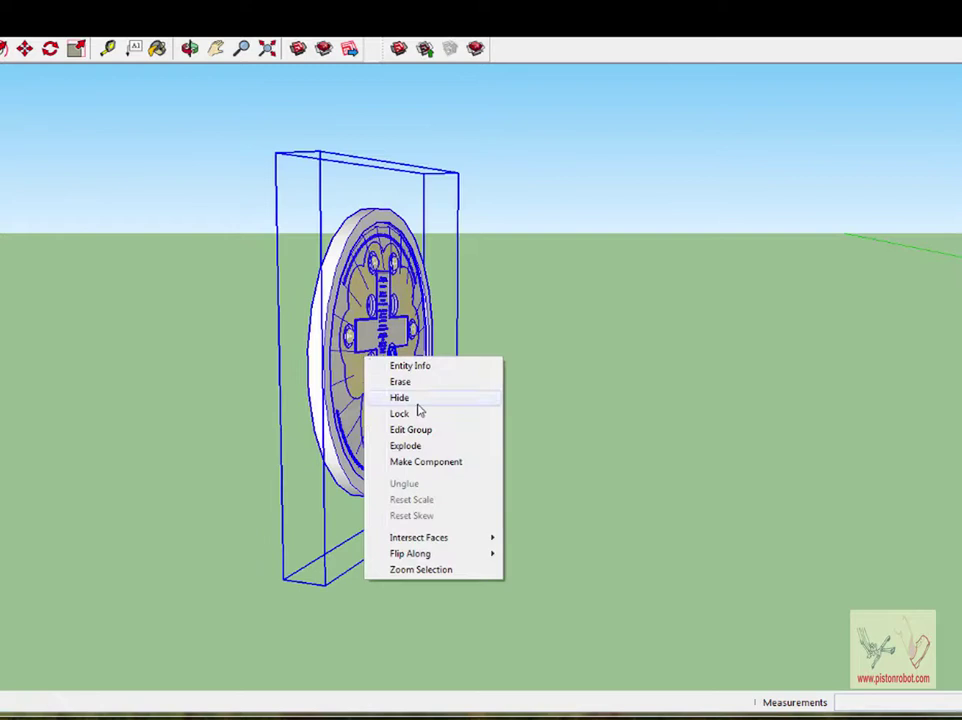
click(423, 431)
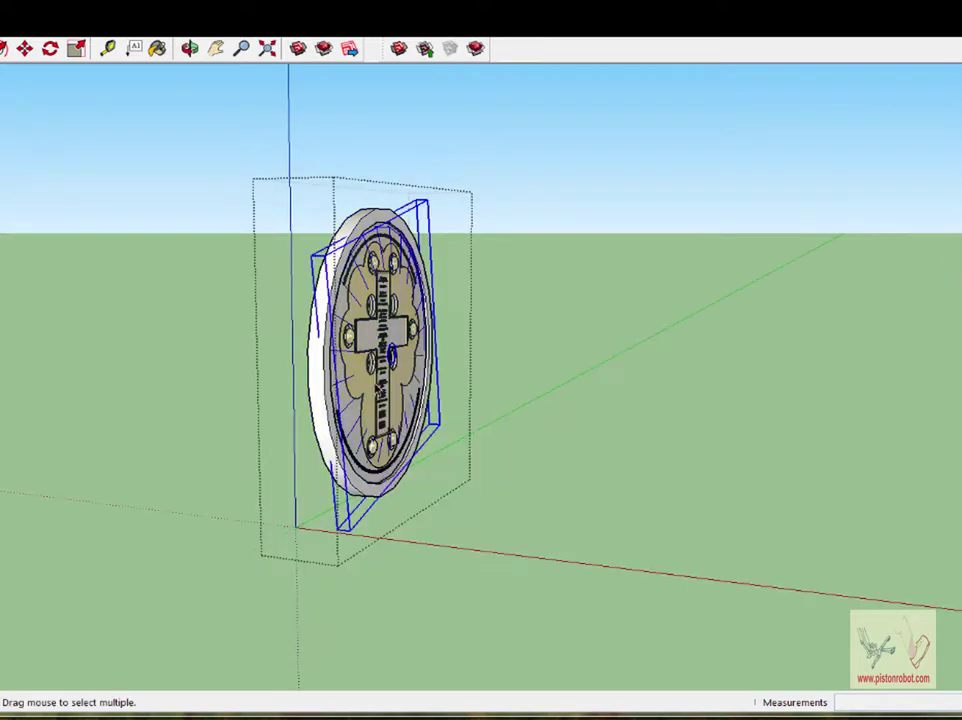
click(24, 48)
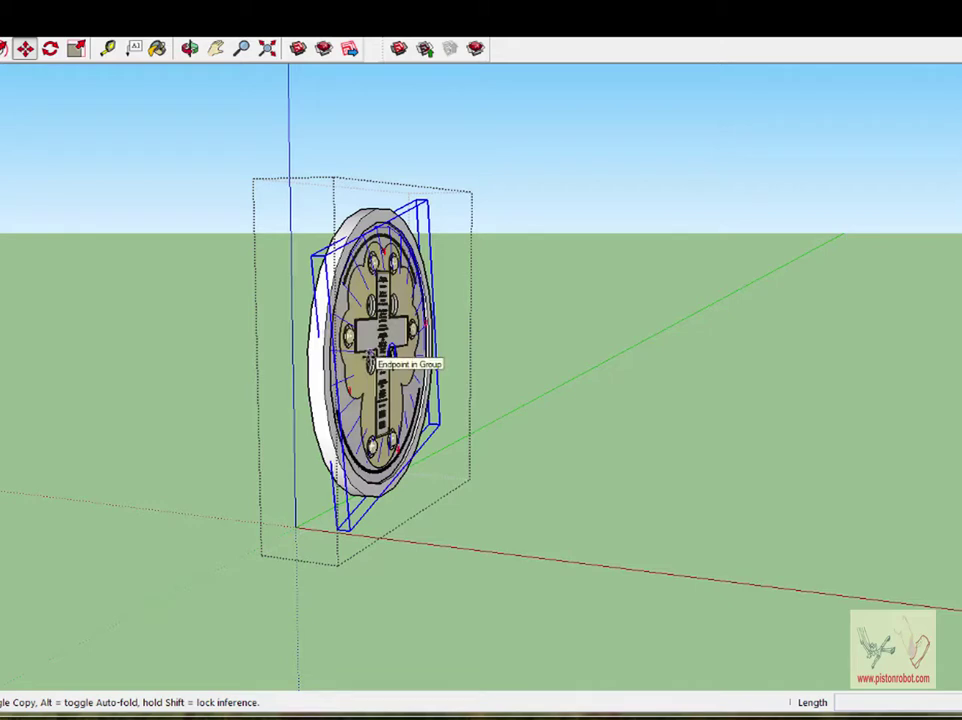
click(390, 354)
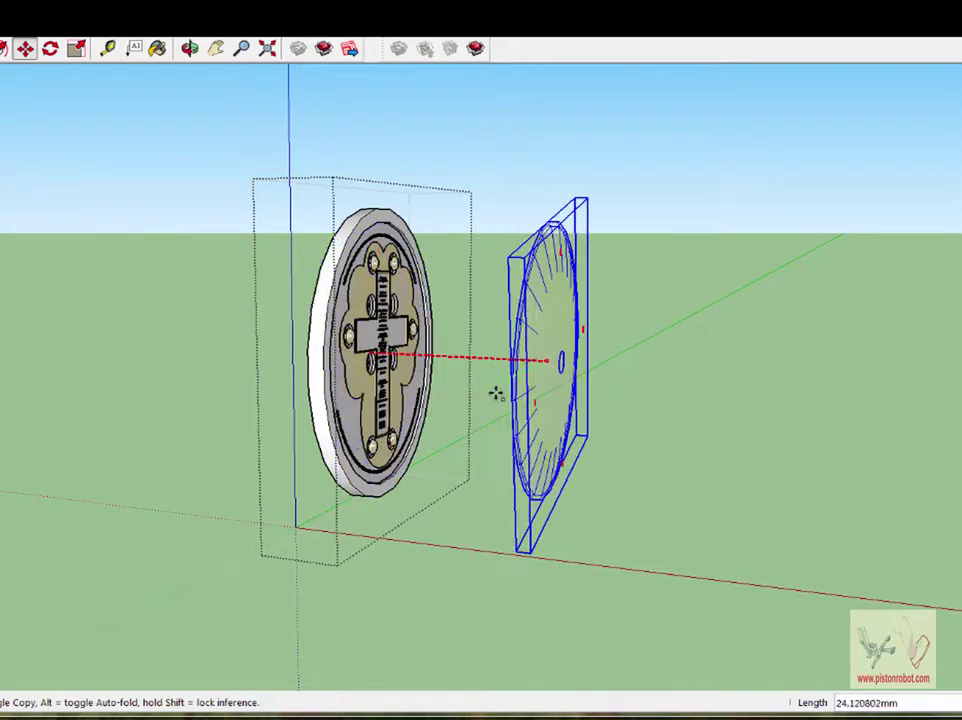
click(533, 399)
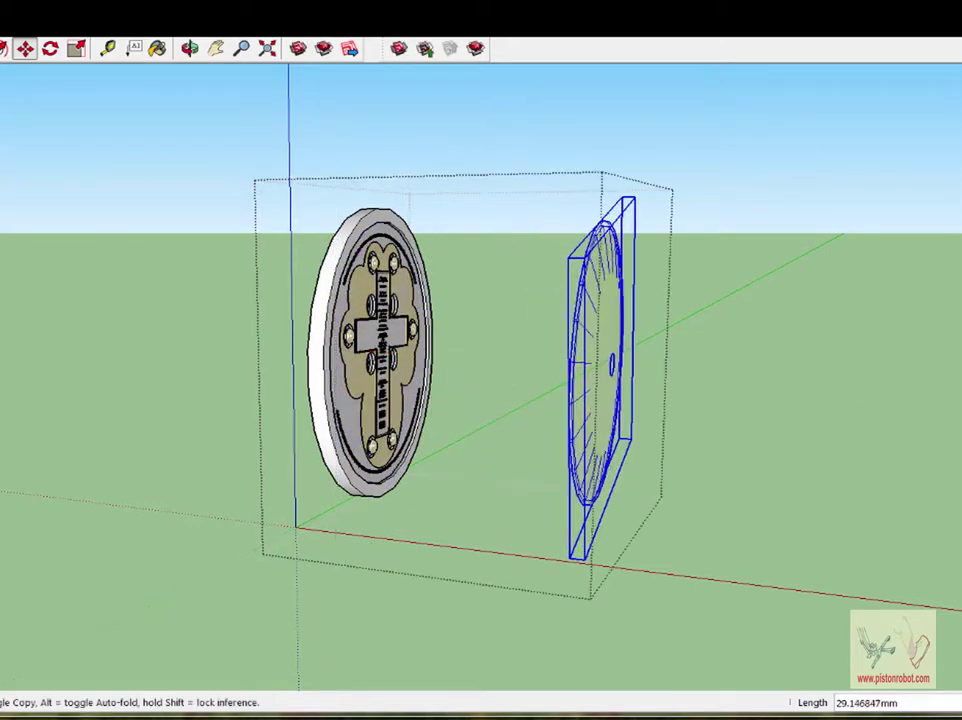
click(5, 48)
click(16, 236)
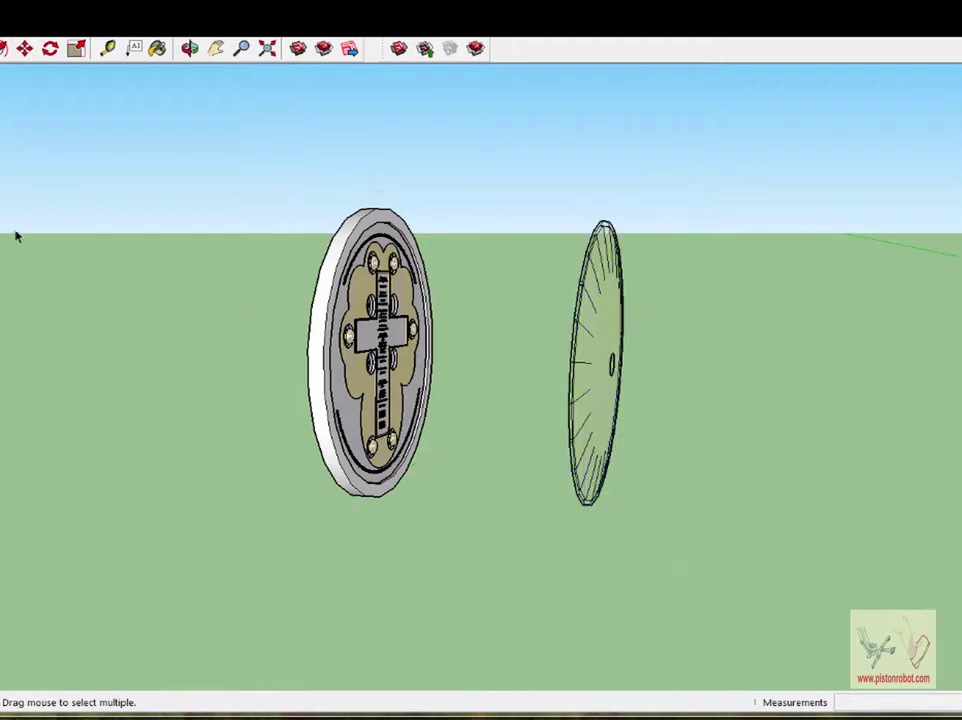
Step: Examine the separated transparent cover, its radial lines and central circle, beside the uncovered medallion from several angles
click(190, 48)
drag(311, 200, 556, 362)
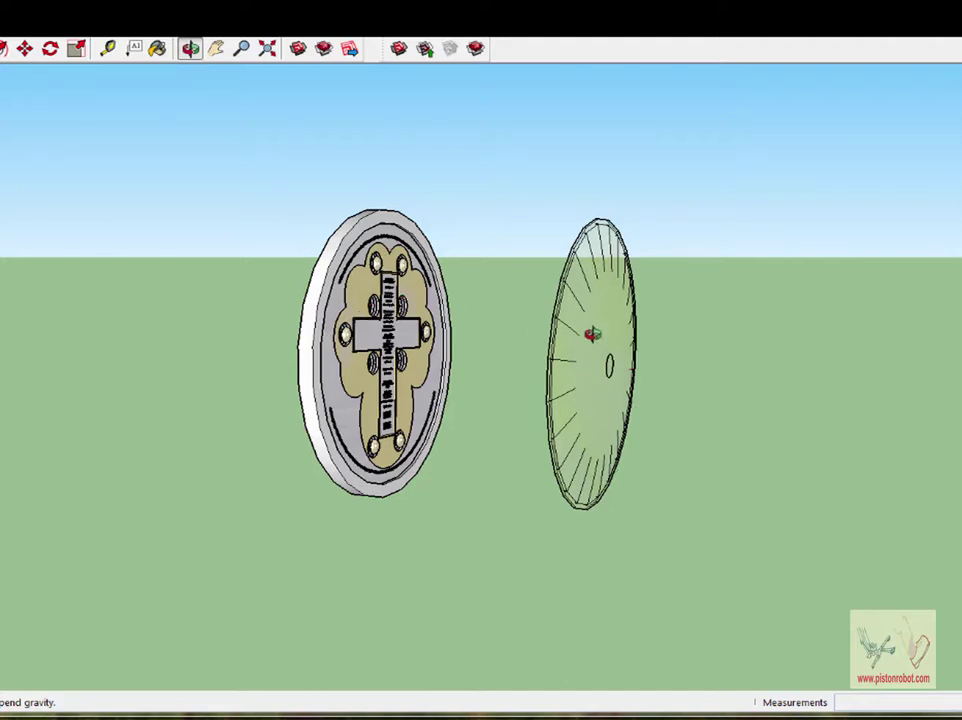
drag(592, 334, 618, 382)
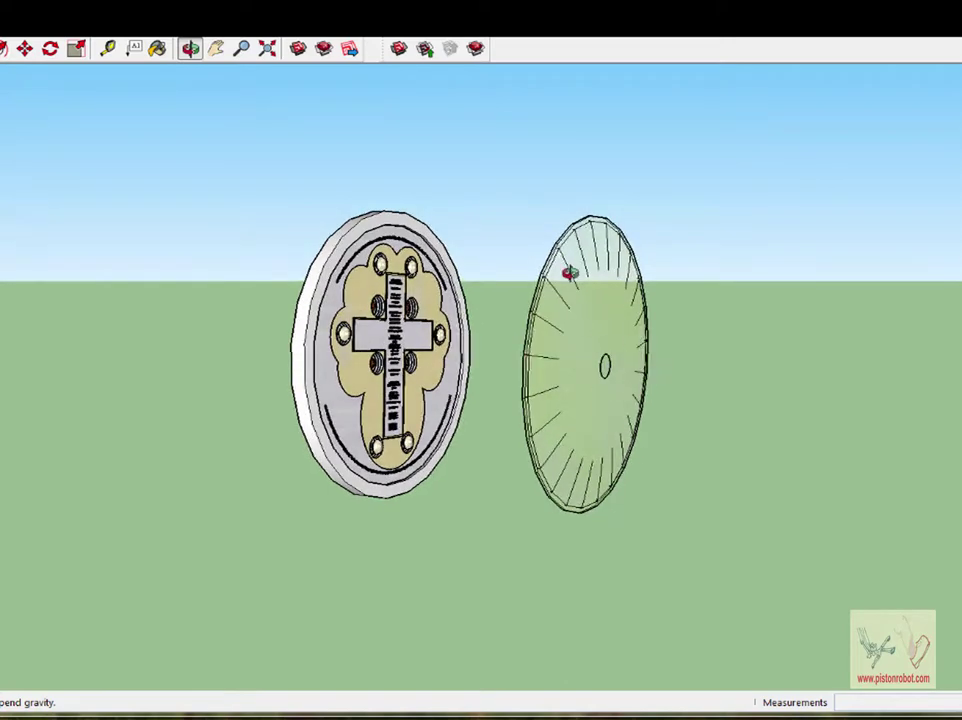
scroll(600, 347, up, 3)
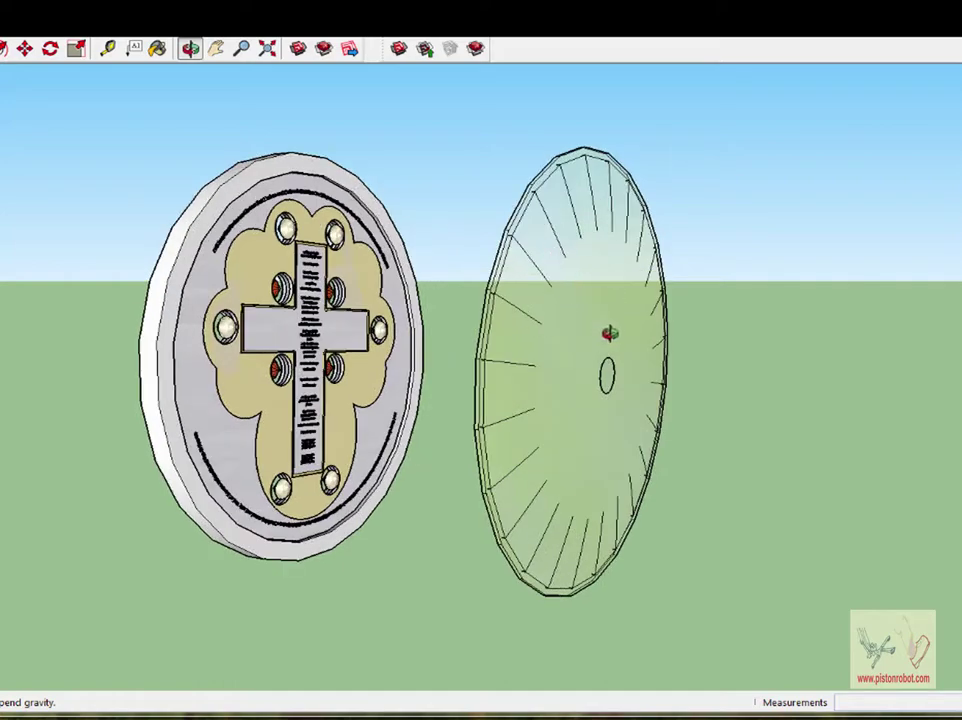
drag(537, 376, 399, 369)
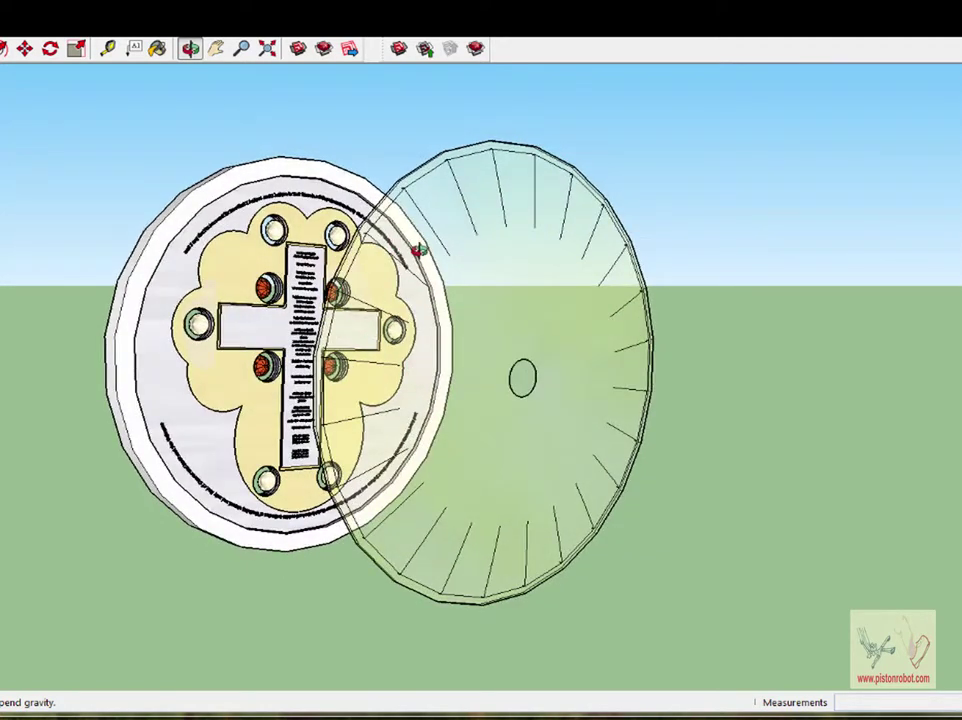
drag(419, 250, 382, 288)
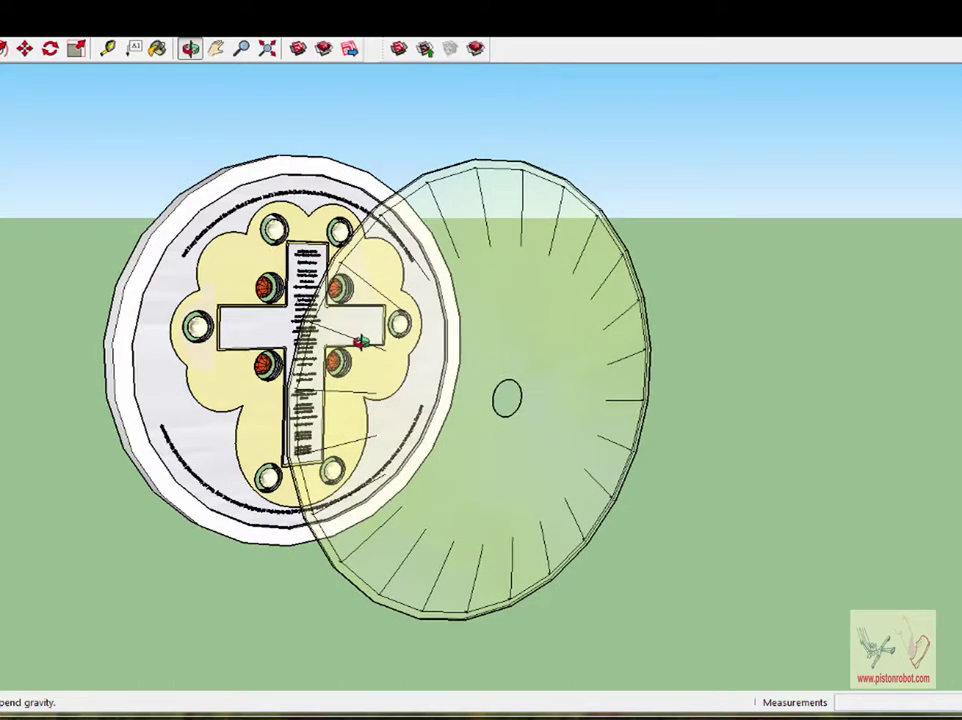
drag(352, 342, 502, 311)
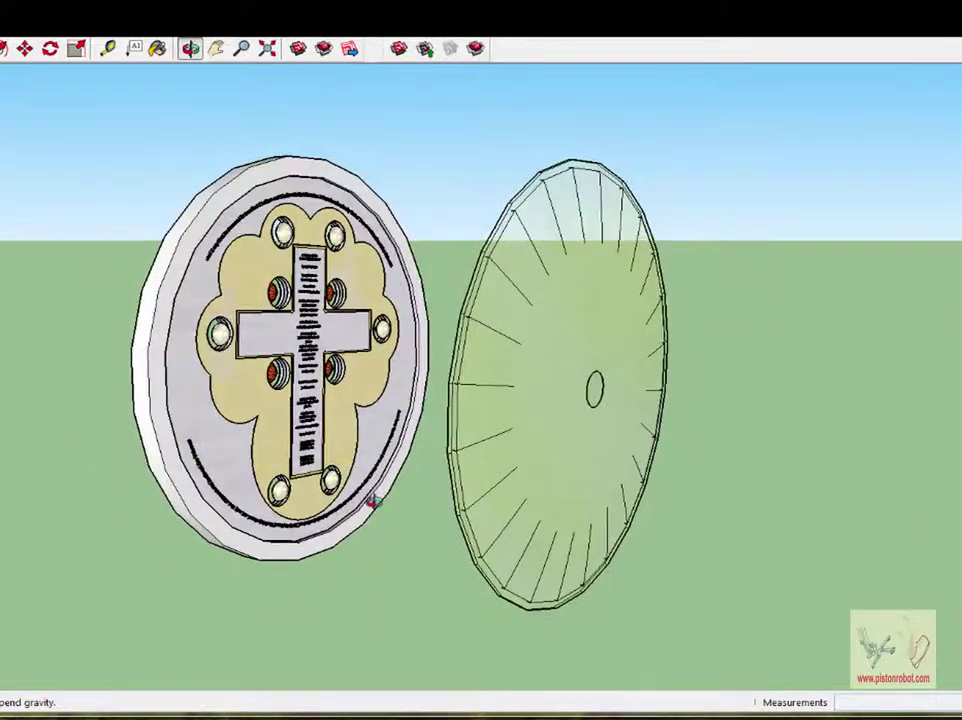